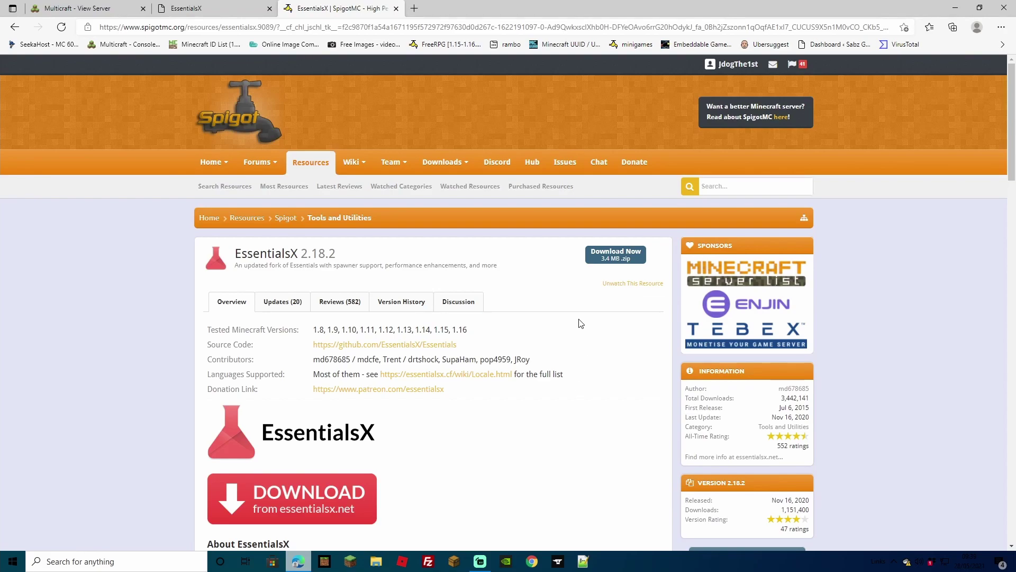
Download the EssentialsX 2.18.2 zip from its SpigotMC resource page.
click(614, 259)
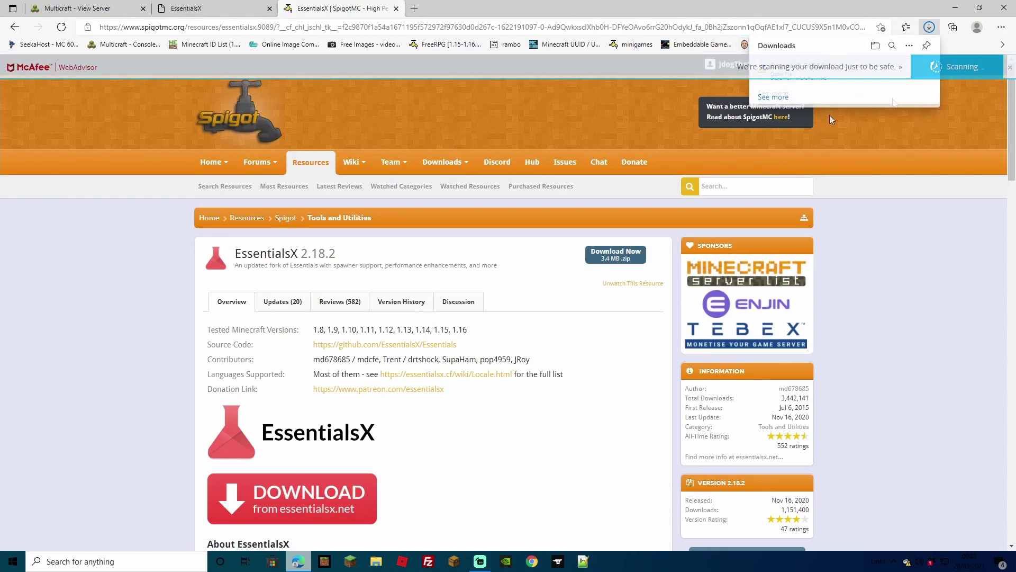
Open the Downloads folder and inspect the jars inside the EssentialsX-2.18.2.0 zip with 7-Zip.
click(893, 70)
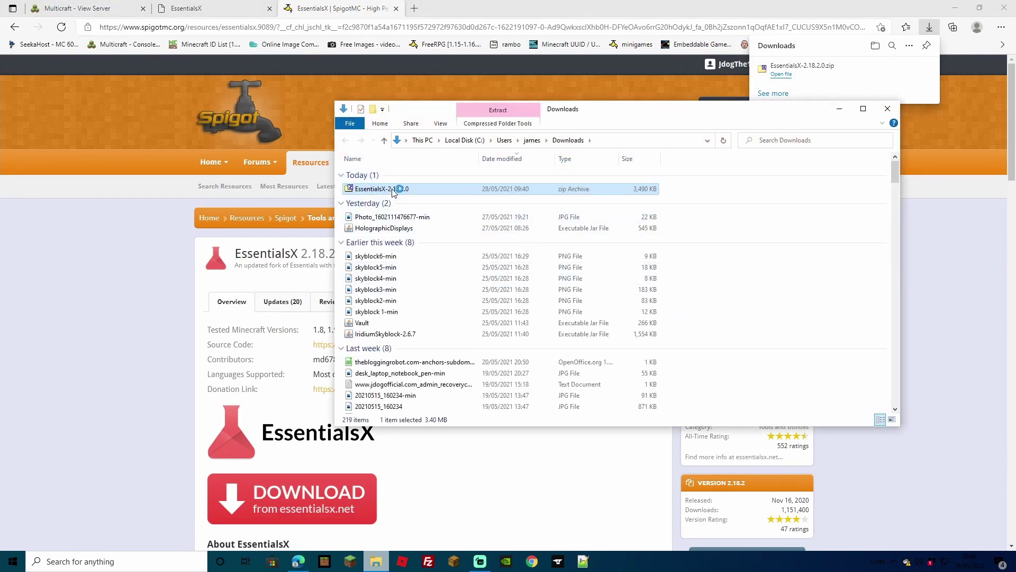
double_click(394, 189)
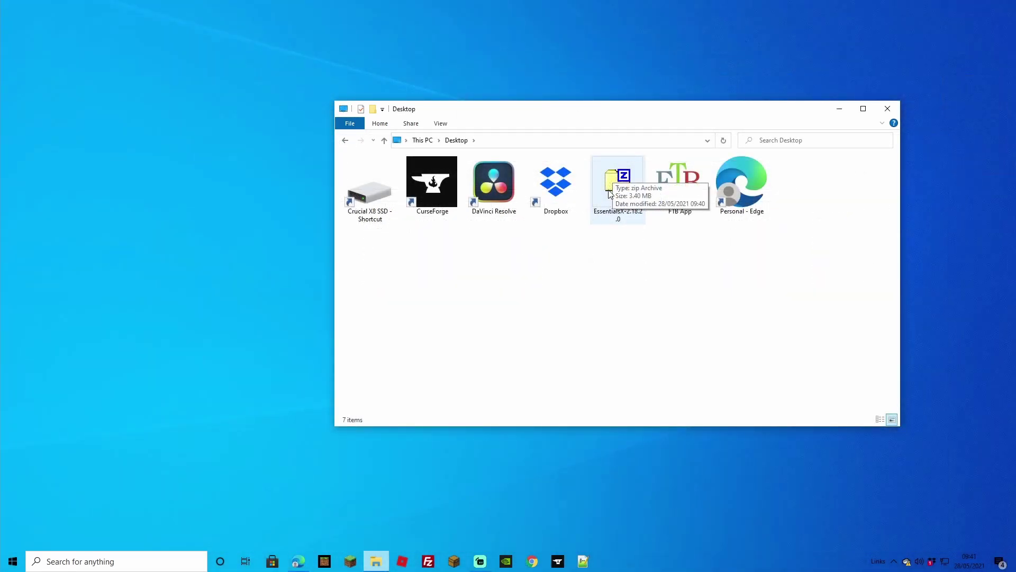
Extract the EssentialsX zip onto the Desktop with 7-Zip Extract Here, then delete the zip.
right_click(610, 193)
mouse_move(631, 237)
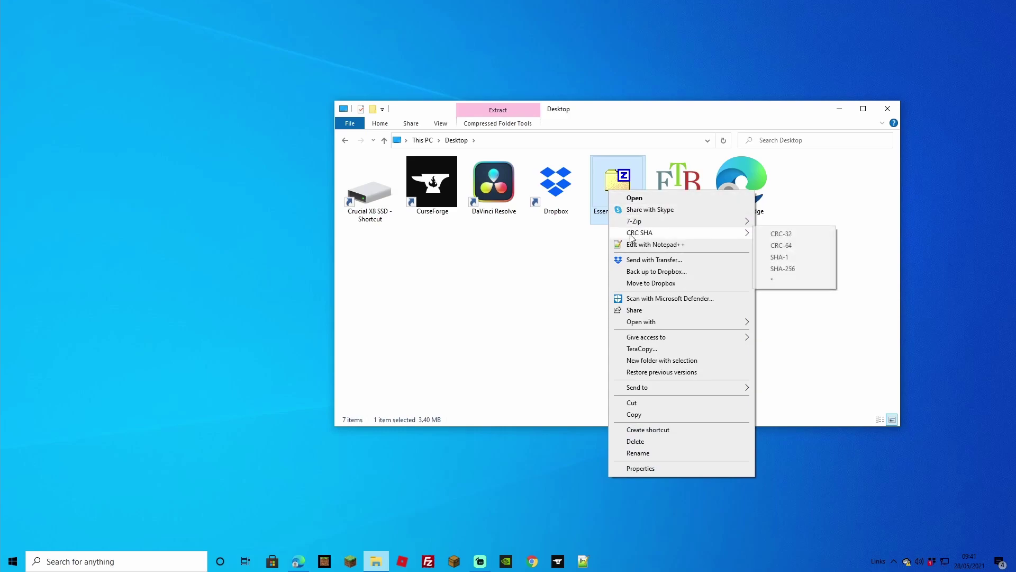
mouse_move(646, 221)
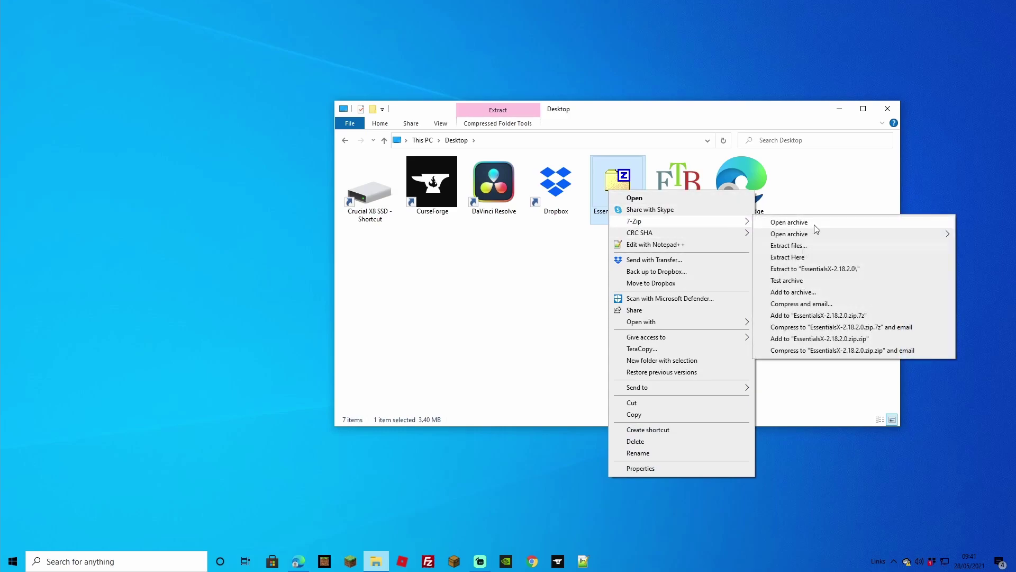
click(802, 257)
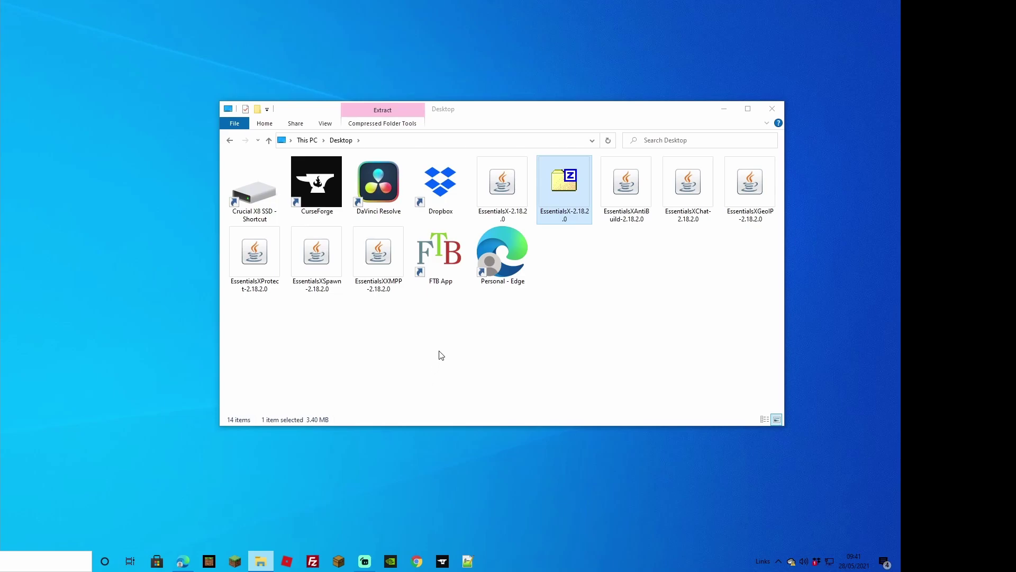
click(571, 201)
key(Delete)
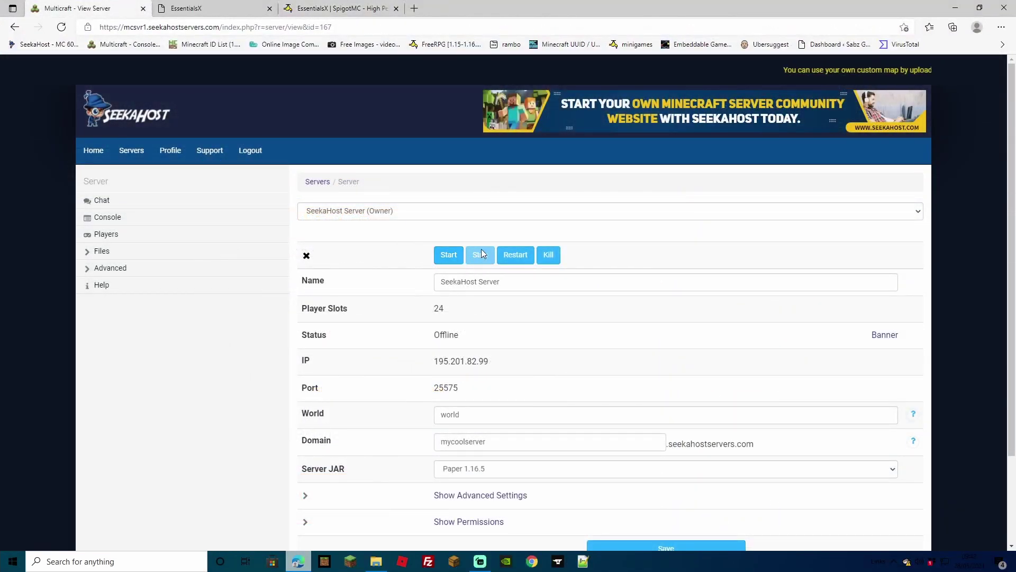
Go to the plugins folder in FTP File Access and bring up its Upload form.
click(105, 252)
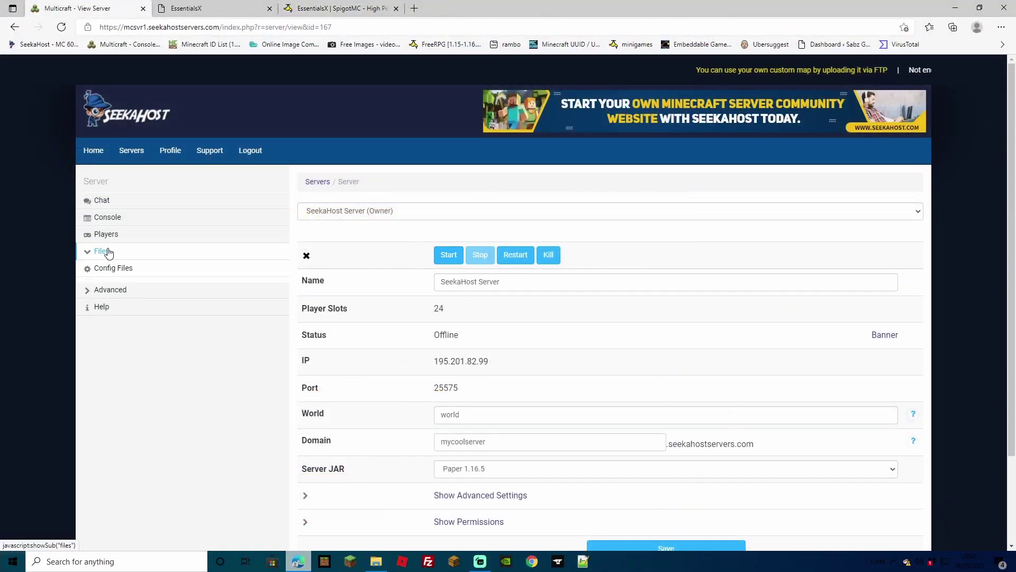
click(127, 320)
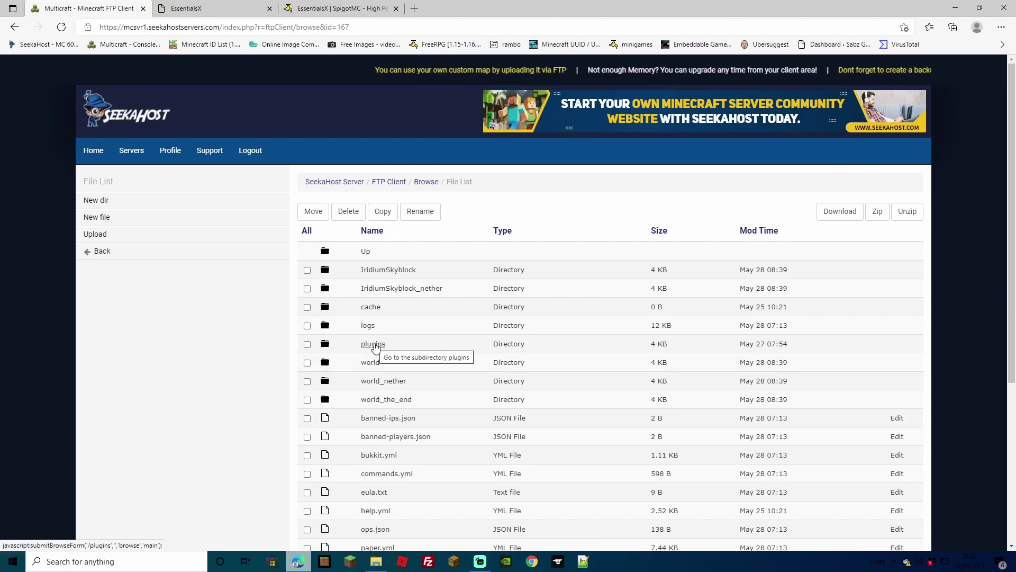
click(374, 345)
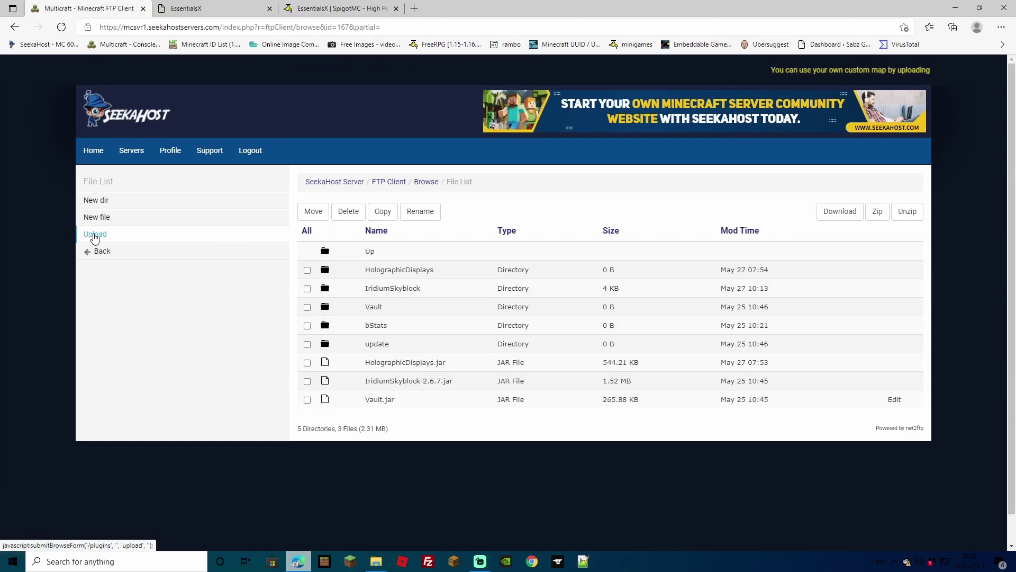
click(95, 238)
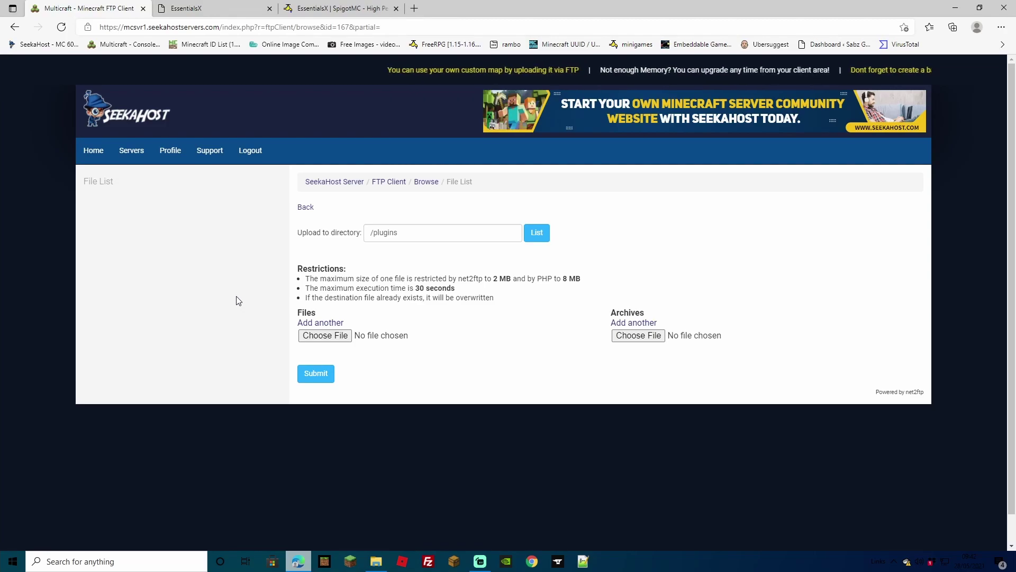
Choose EssentialsX-2.18.2.0.jar from the Desktop and submit it to the /plugins folder.
click(325, 335)
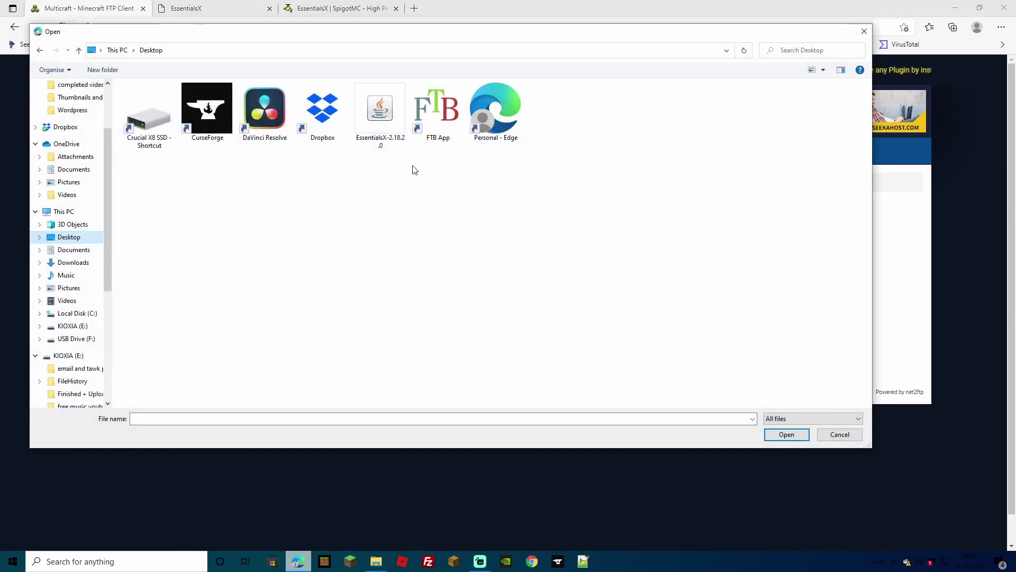
click(382, 112)
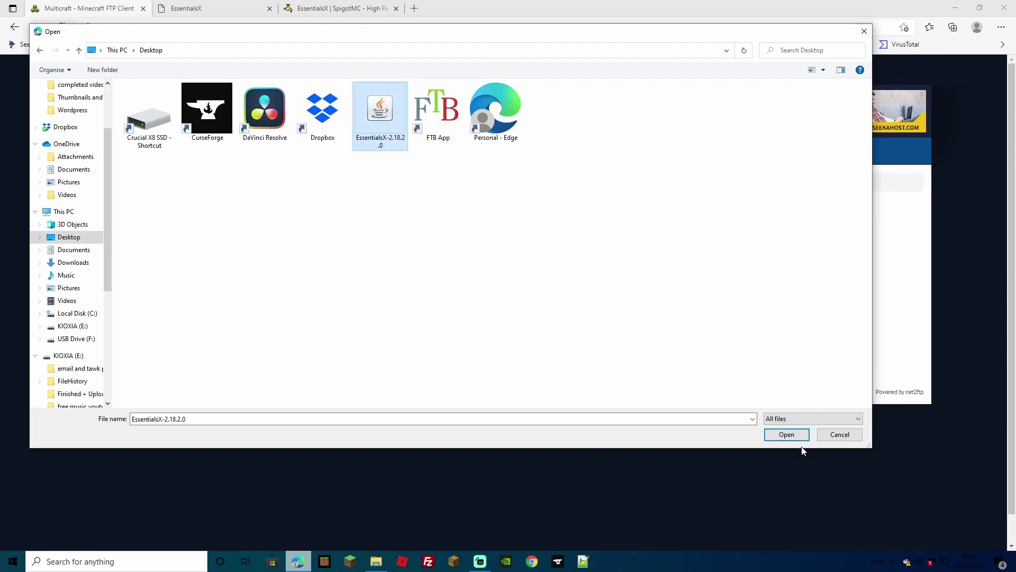
click(785, 434)
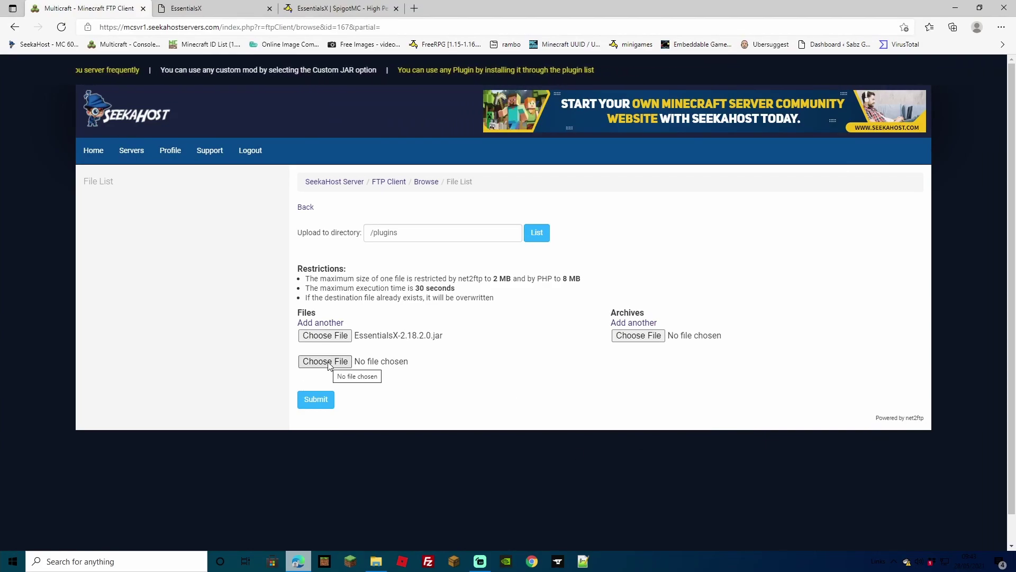
click(324, 401)
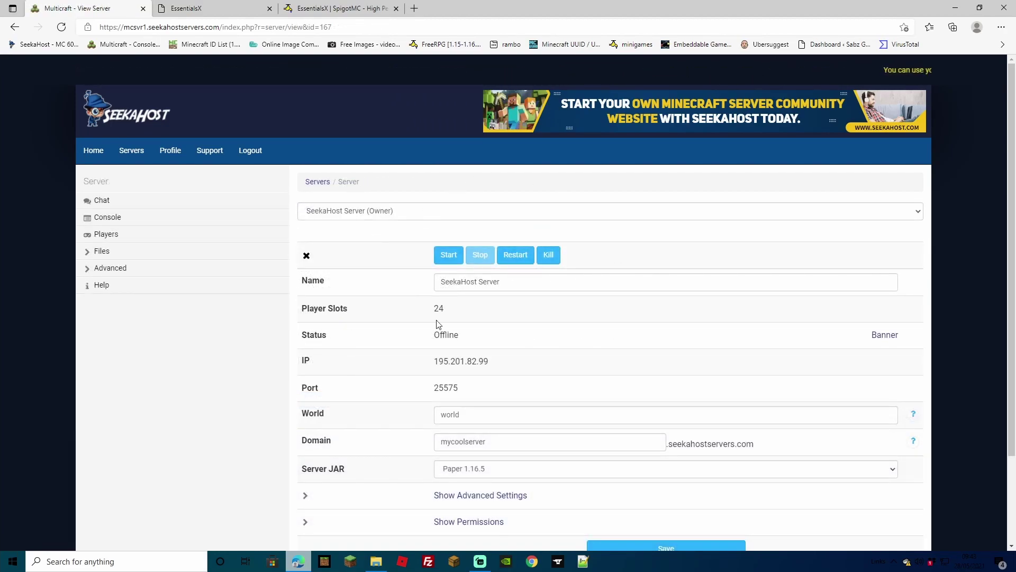
Start the server and open the Config Files list from the Files menu.
click(448, 259)
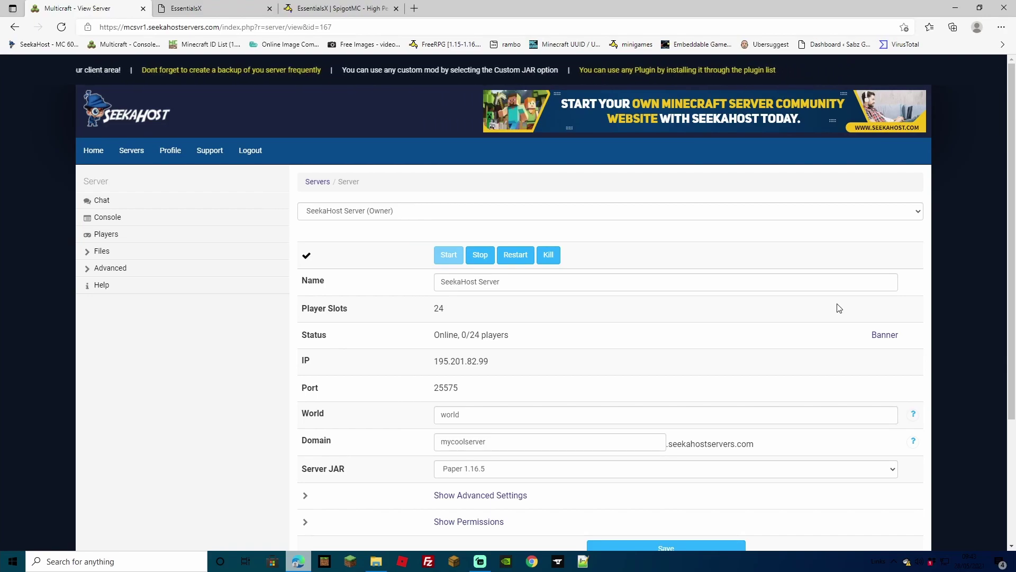
click(127, 253)
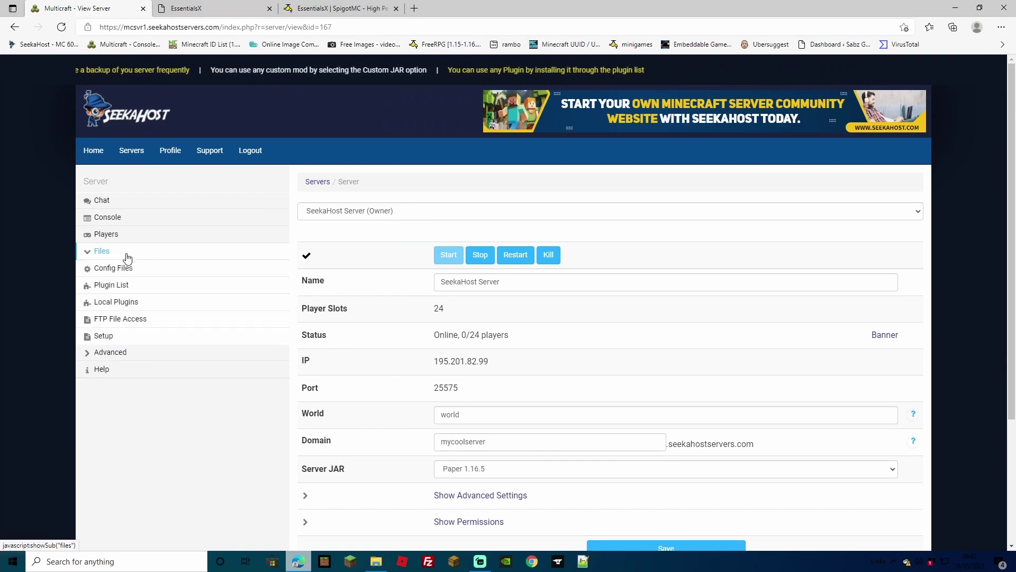
click(116, 272)
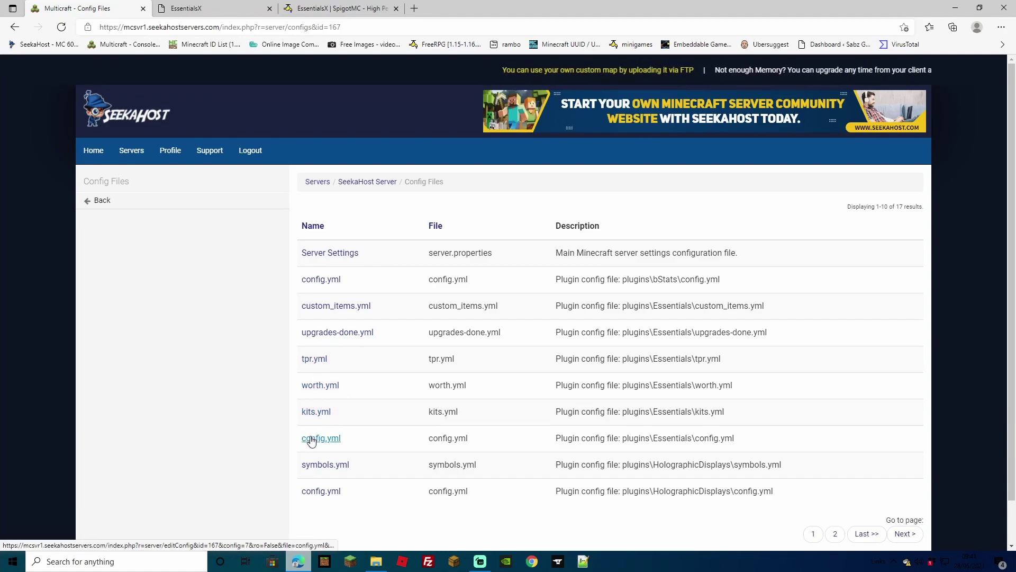
click(333, 439)
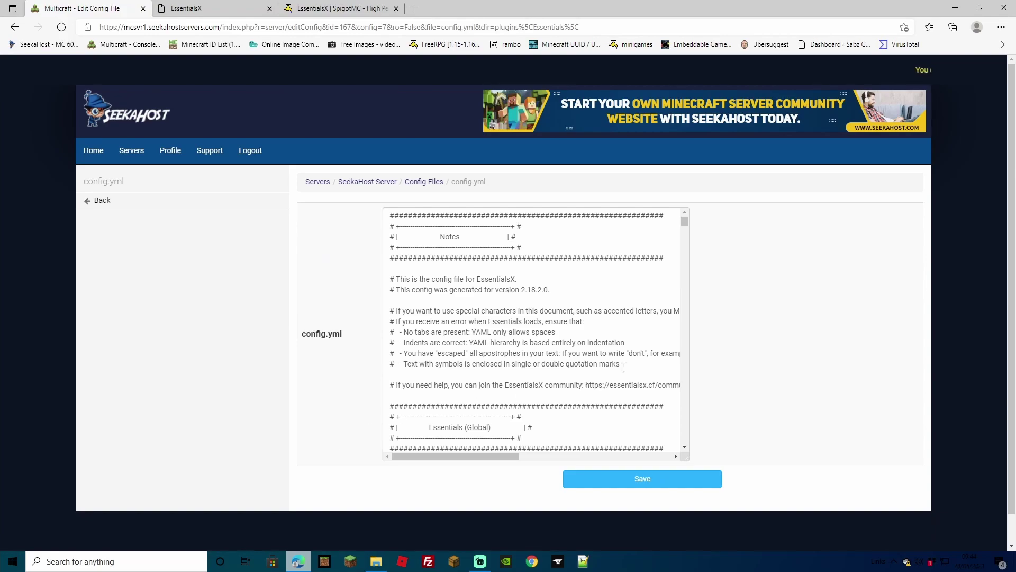
drag(685, 223, 685, 228)
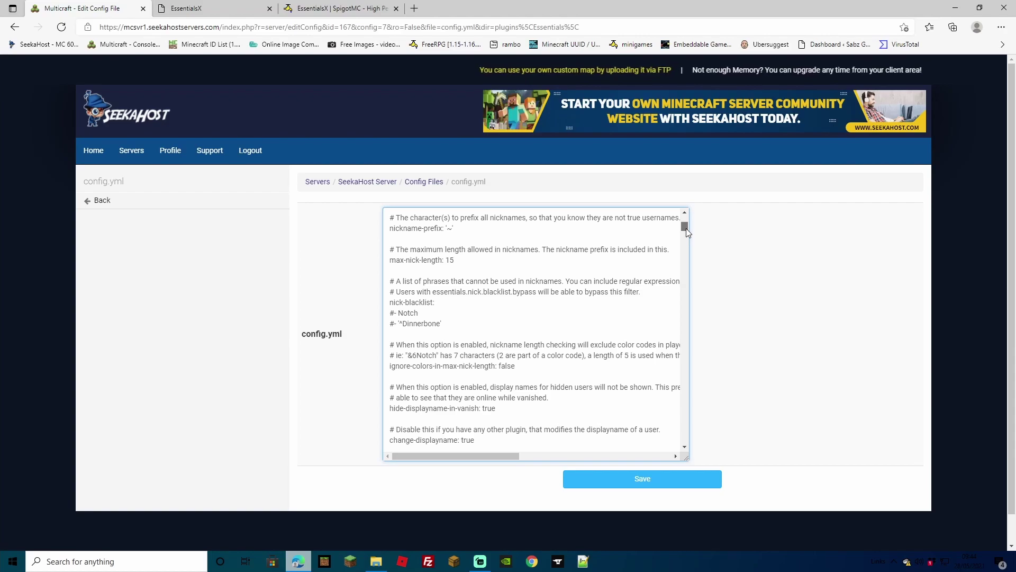
drag(685, 228, 686, 241)
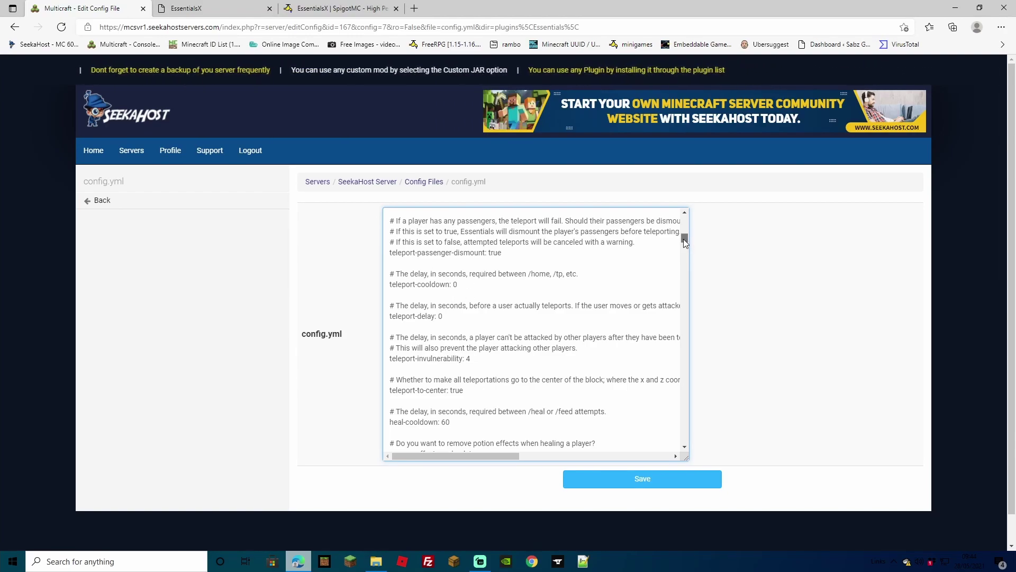
drag(685, 241, 692, 269)
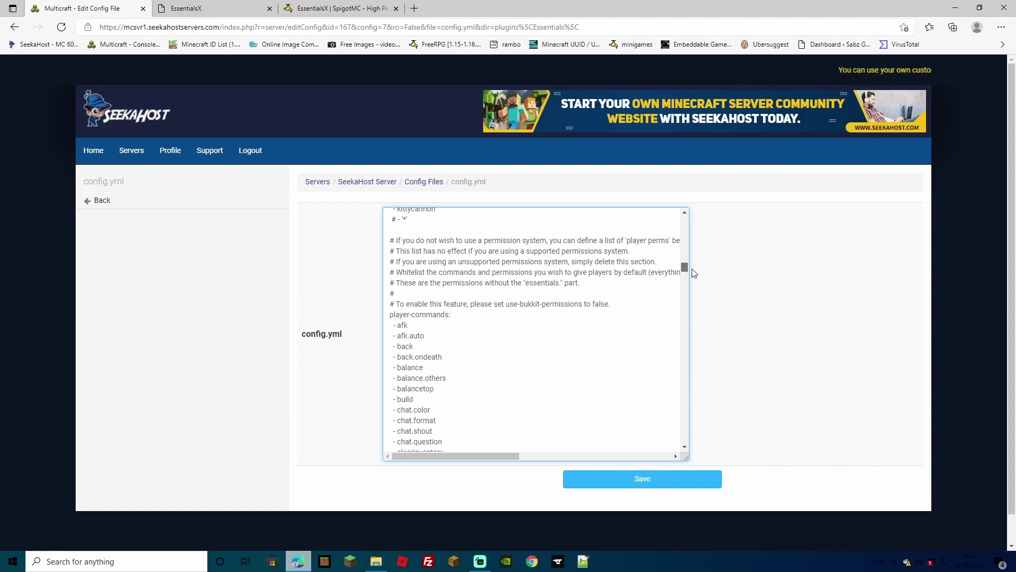
drag(693, 275, 685, 350)
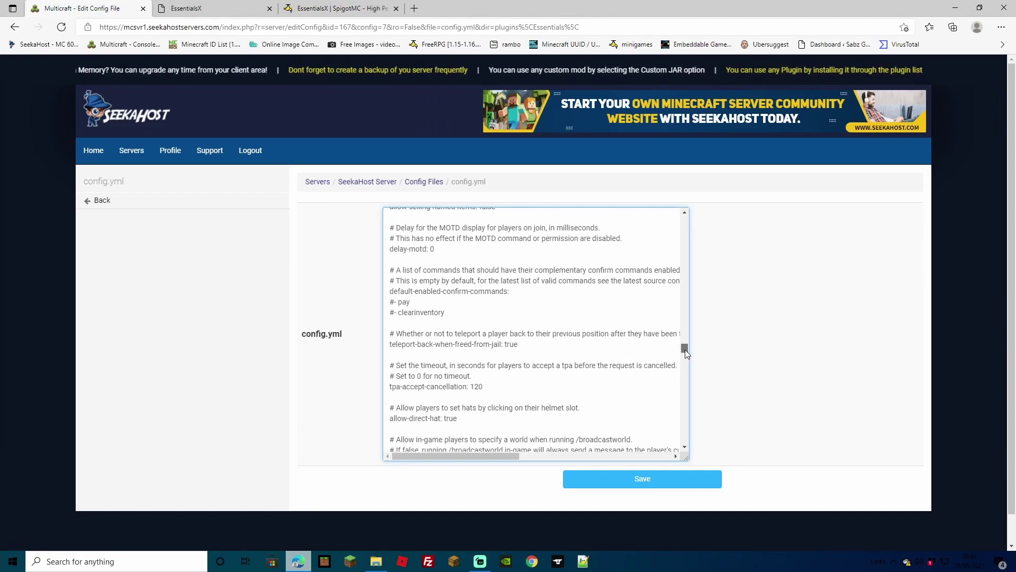
drag(685, 349, 685, 358)
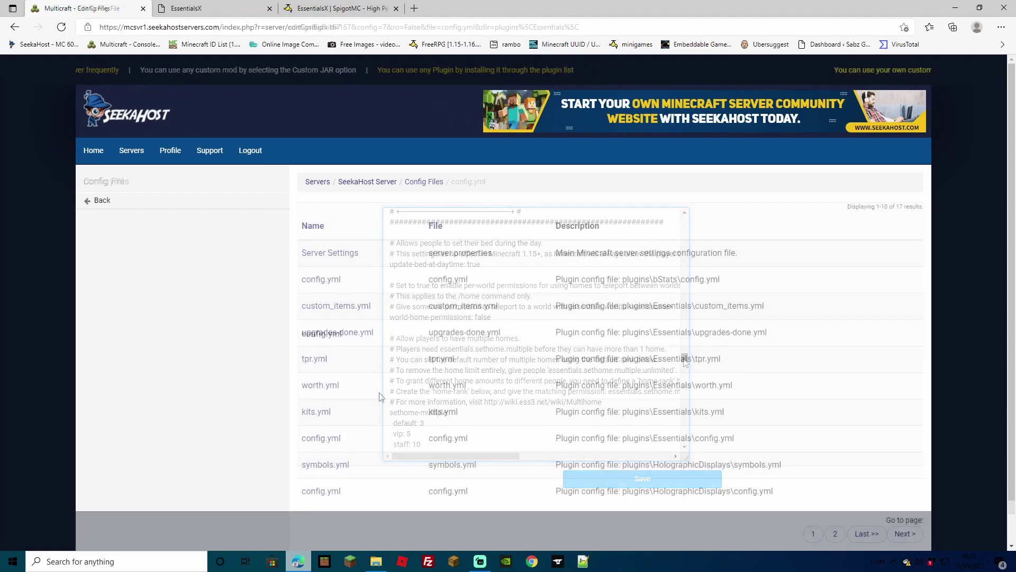
Change the bucket price in worth.yml from 22.0 to 22.5, save it, and open kits.yml.
click(318, 389)
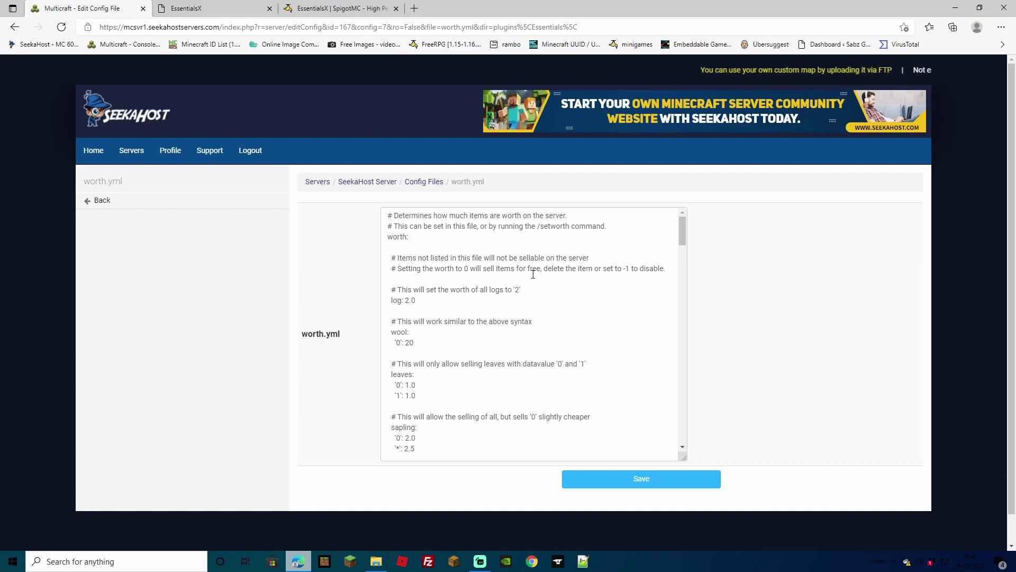
drag(684, 231, 683, 295)
click(431, 360)
key(BackSpace)
text(5)
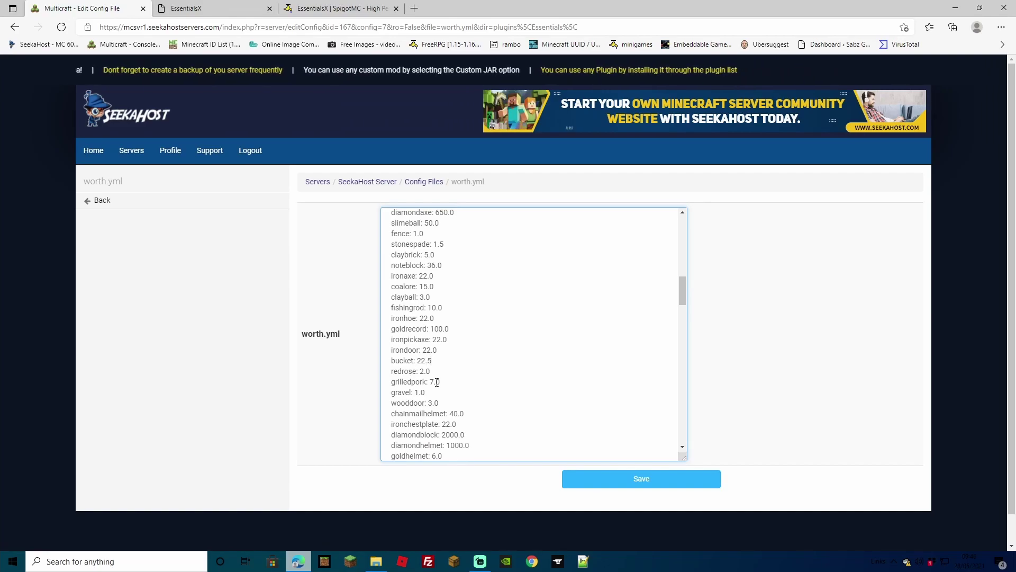
click(635, 479)
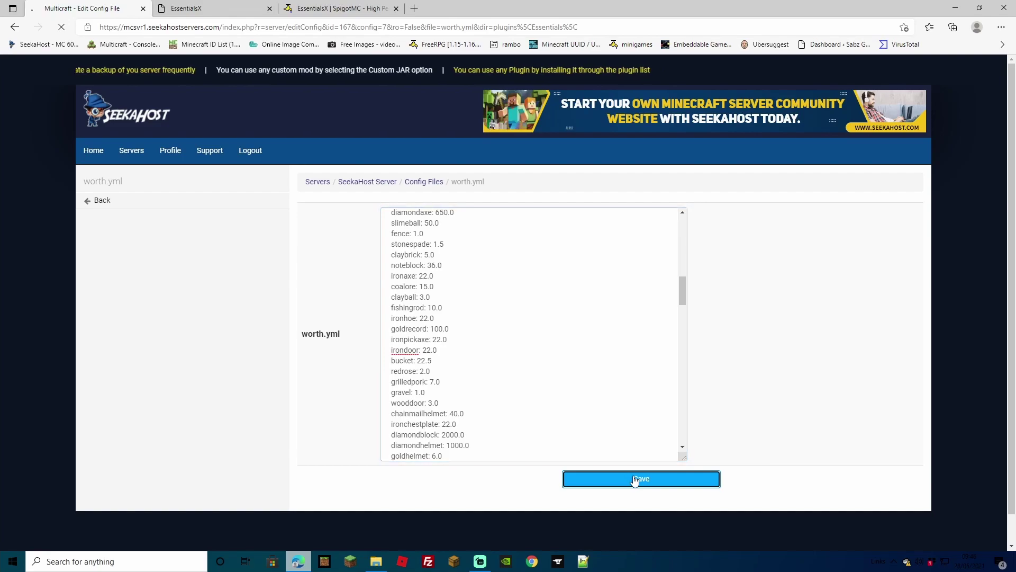
click(371, 398)
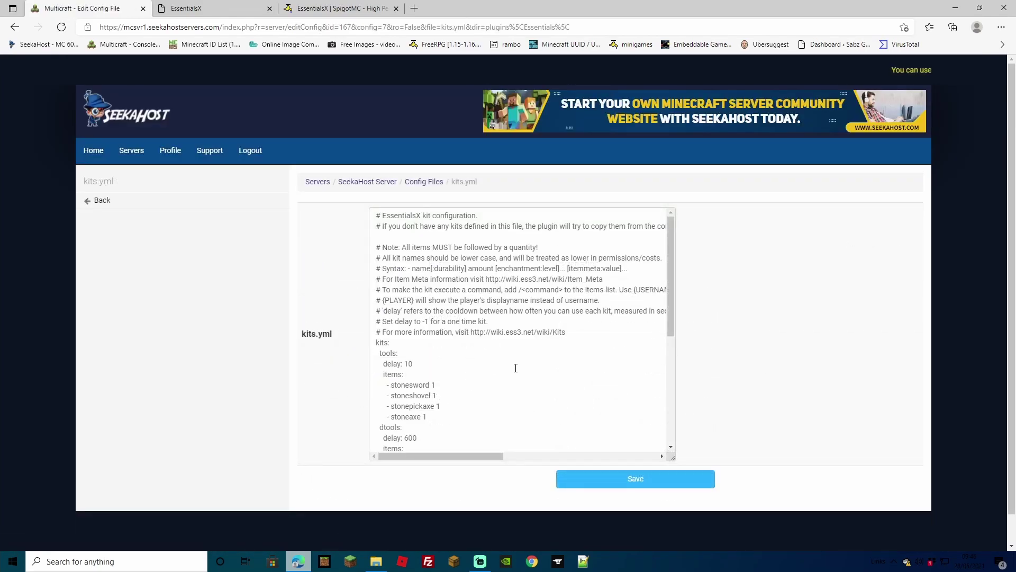
Scroll through the kits.yml contents without making any changes.
drag(669, 265, 682, 313)
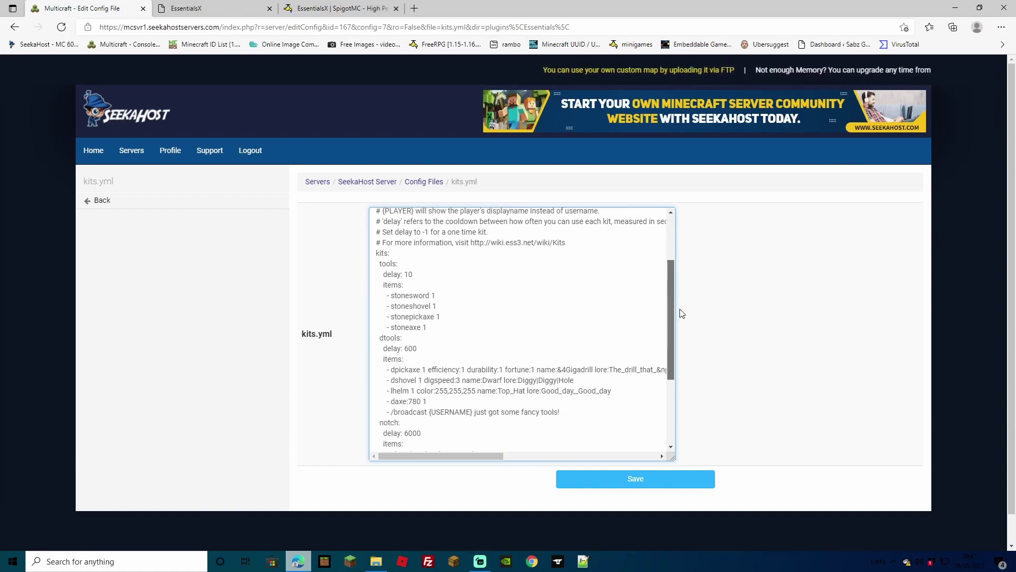
drag(682, 313, 681, 328)
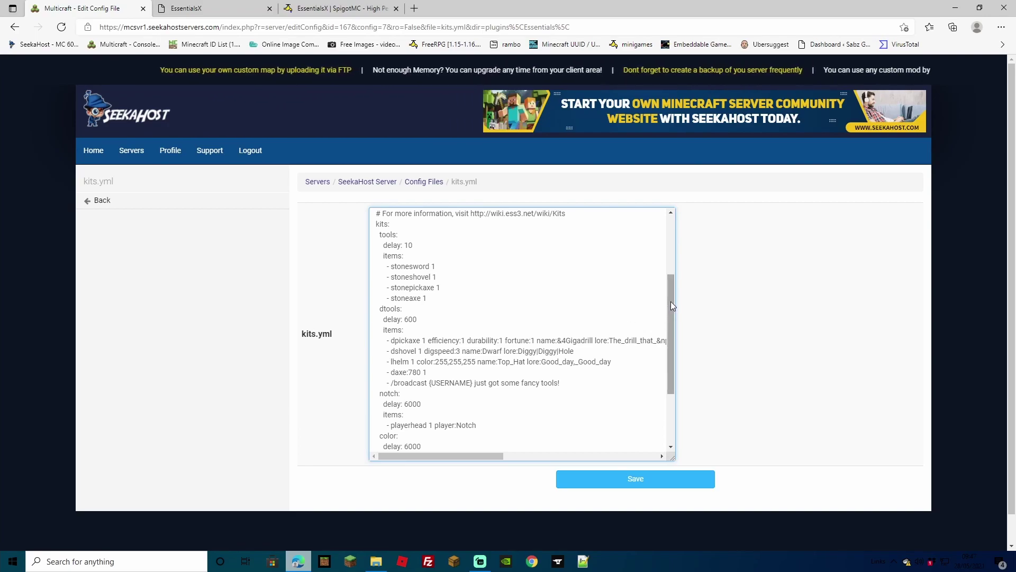
drag(671, 301, 666, 205)
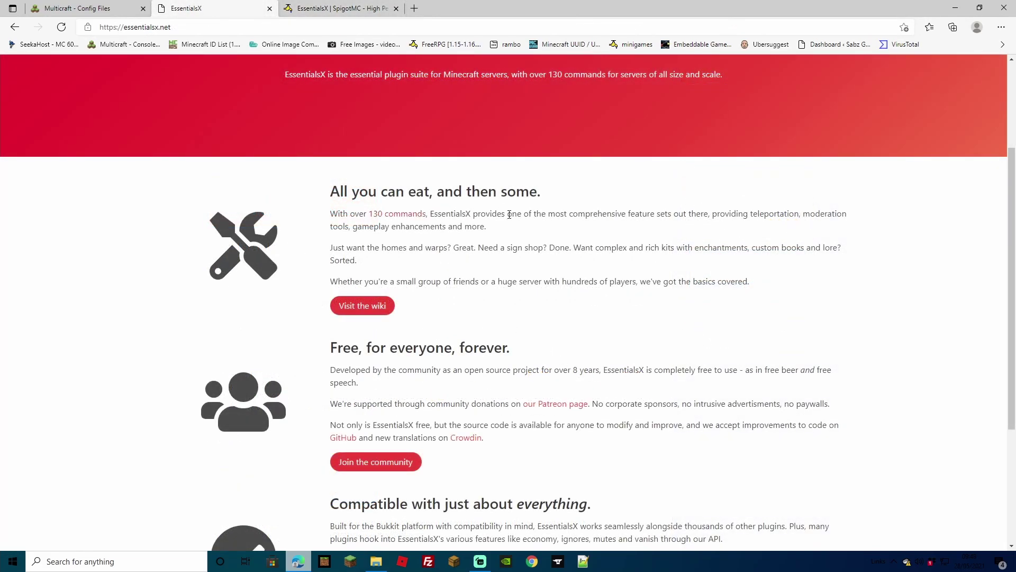
Open the EssentialsX wiki home page and scroll down its feature list.
click(371, 306)
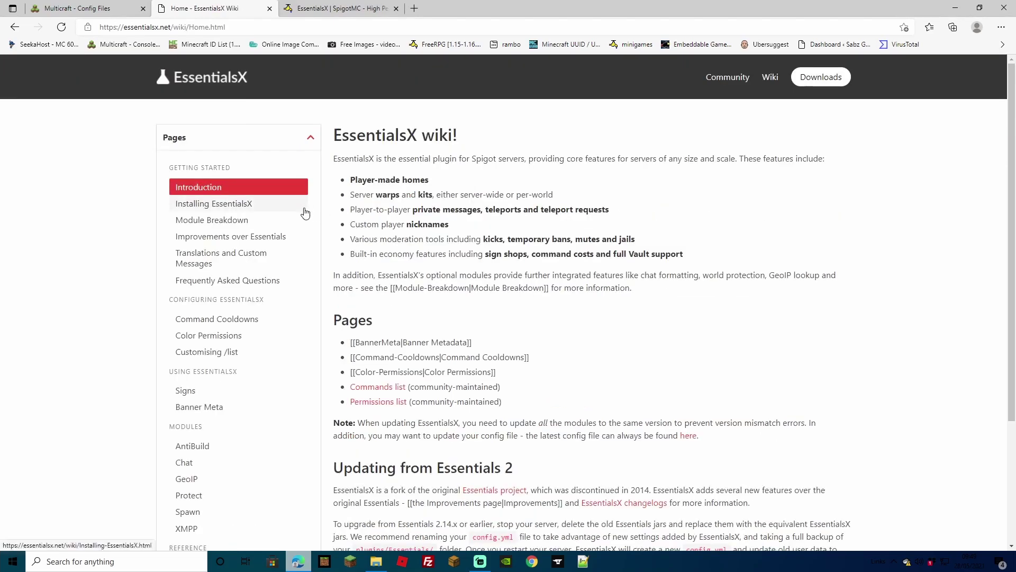
scroll(231, 244, down, 3)
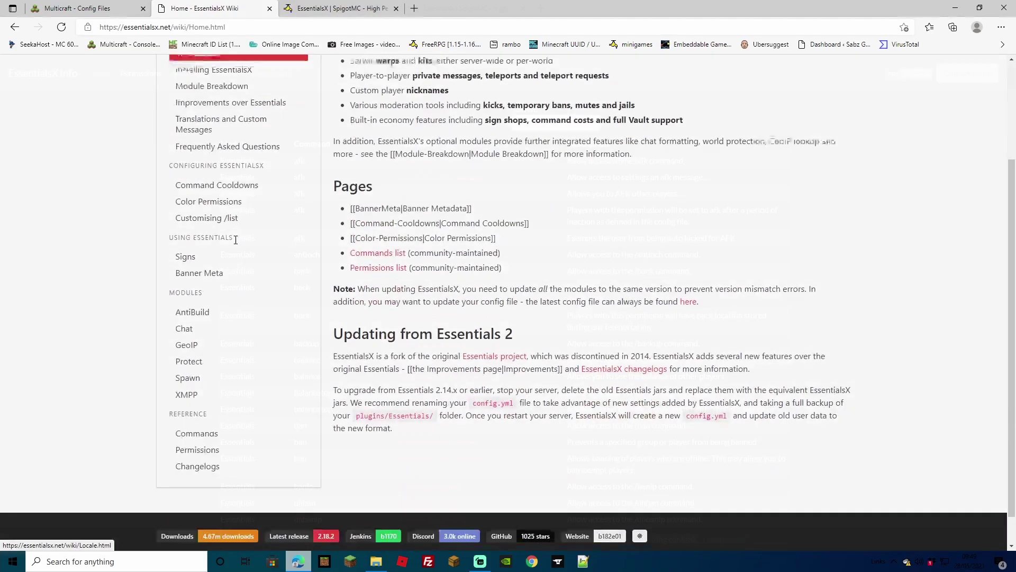
Browse the EssentialsX Info permissions table and copy the essentials.book.author node.
click(378, 267)
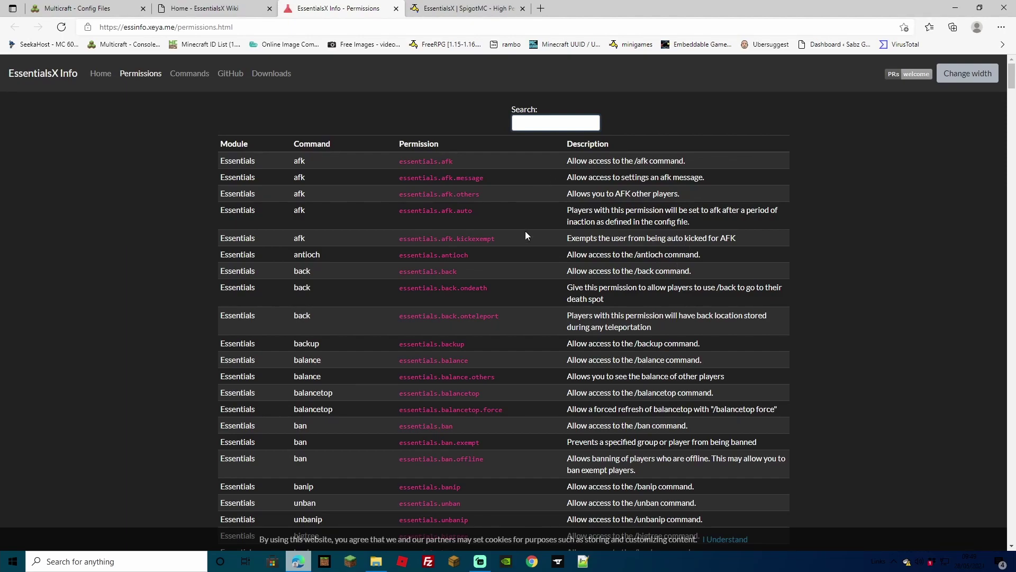
scroll(443, 253, down, 1)
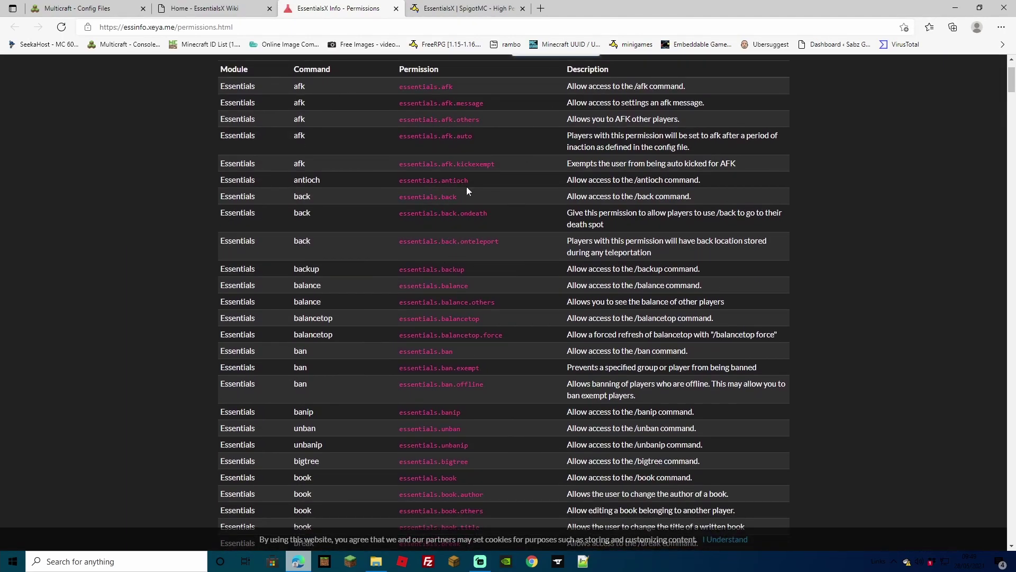
scroll(440, 260, down, 2)
drag(1011, 80, 1012, 373)
key(ctrl+f)
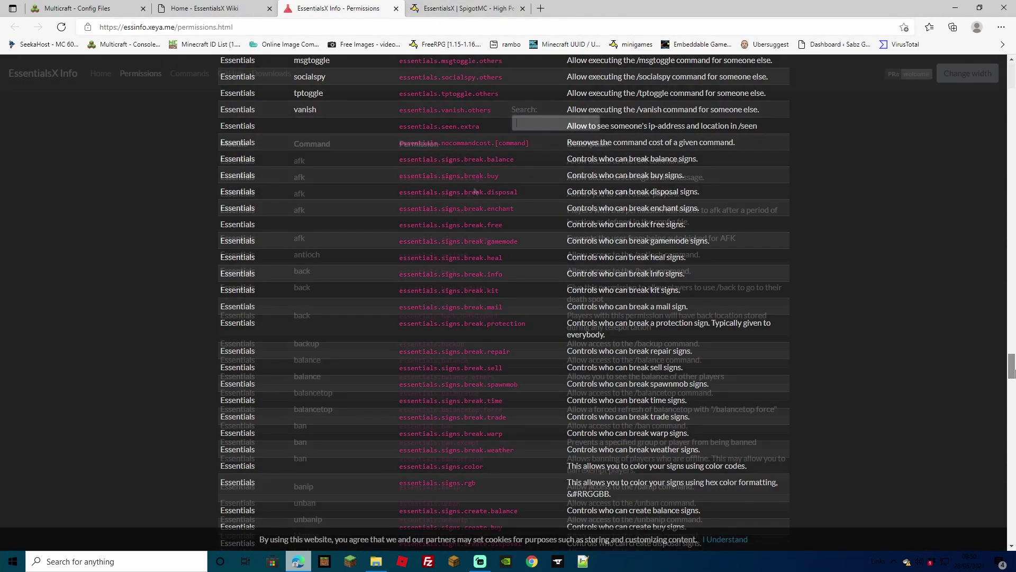
scroll(486, 239, down, 4)
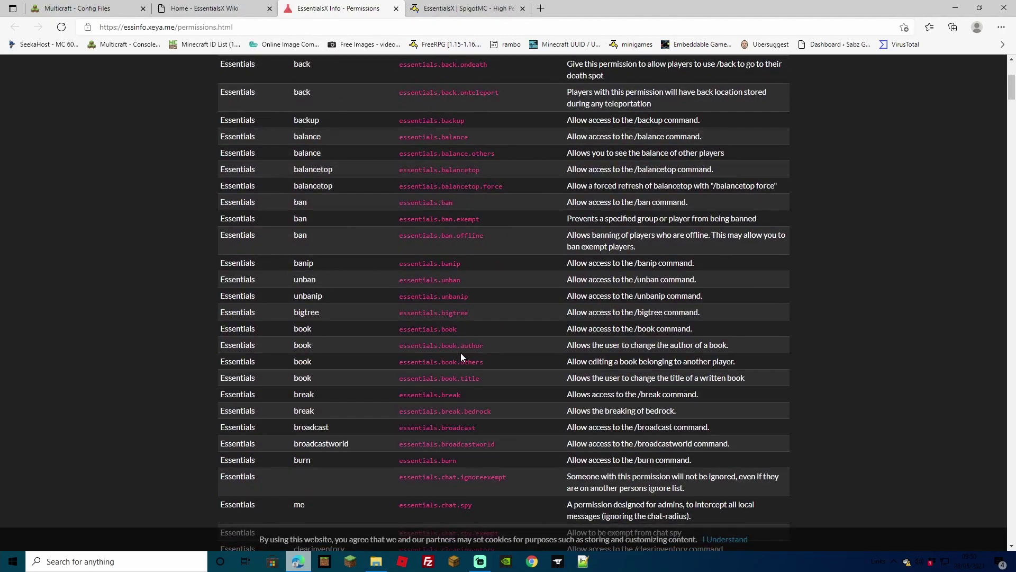
click(426, 346)
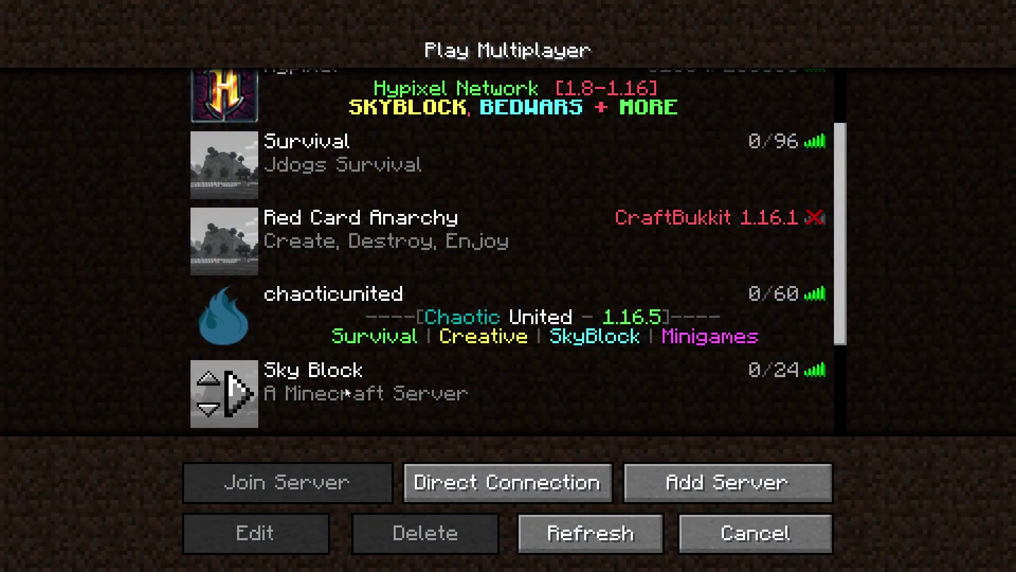
Join the Sky Block server and set the time to day with /time set day.
click(345, 388)
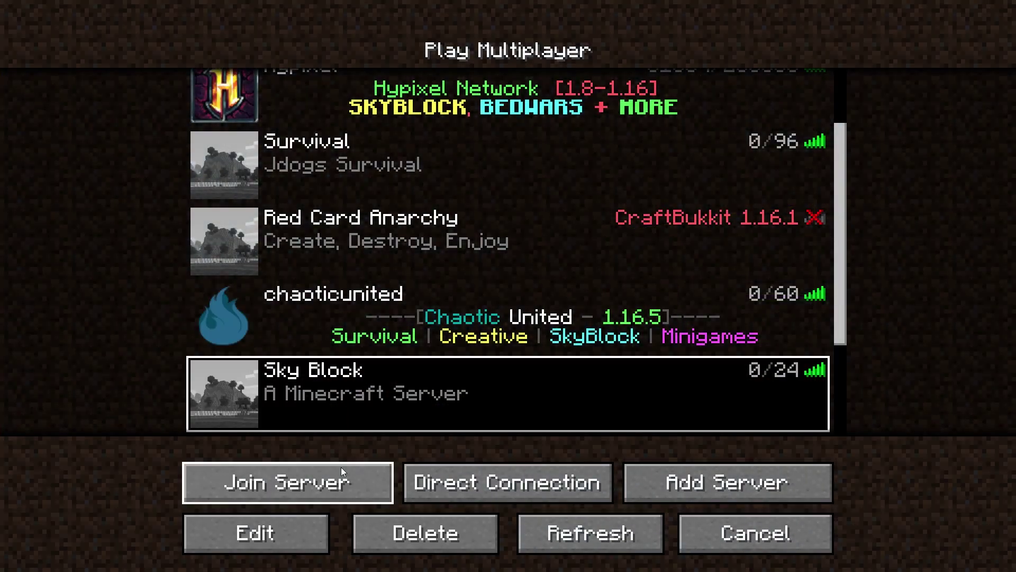
click(334, 482)
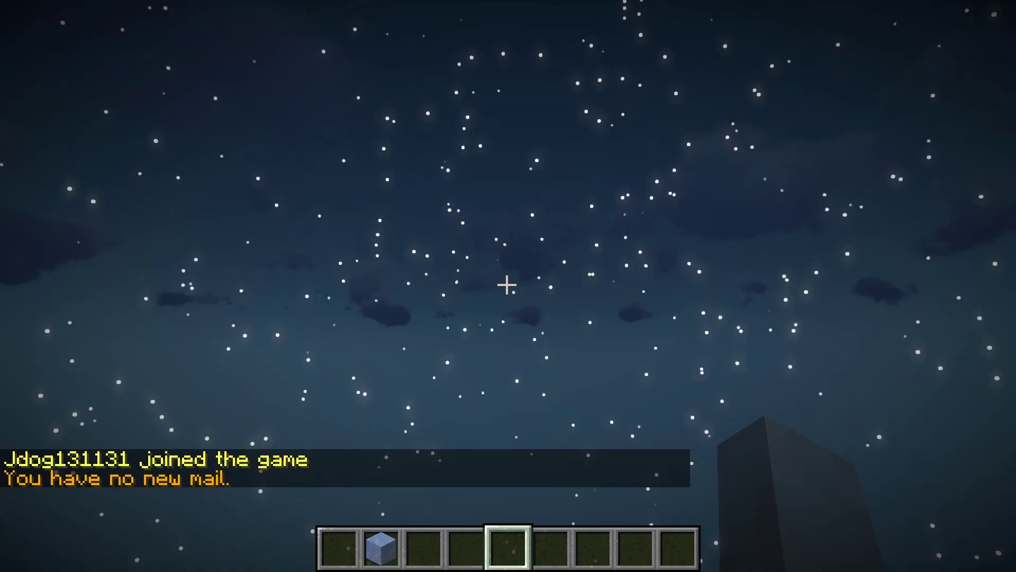
text(/time set day)
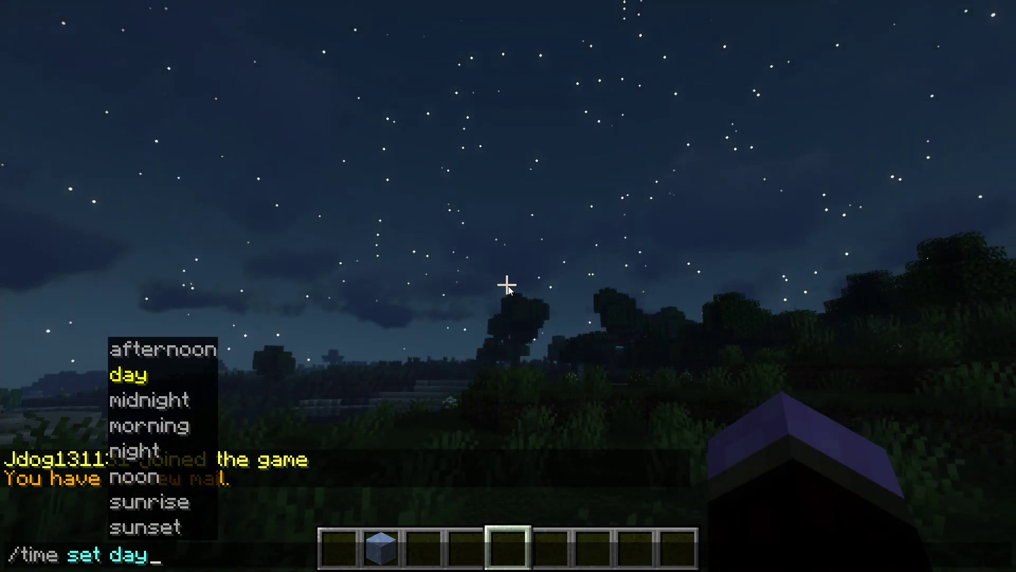
key(Return)
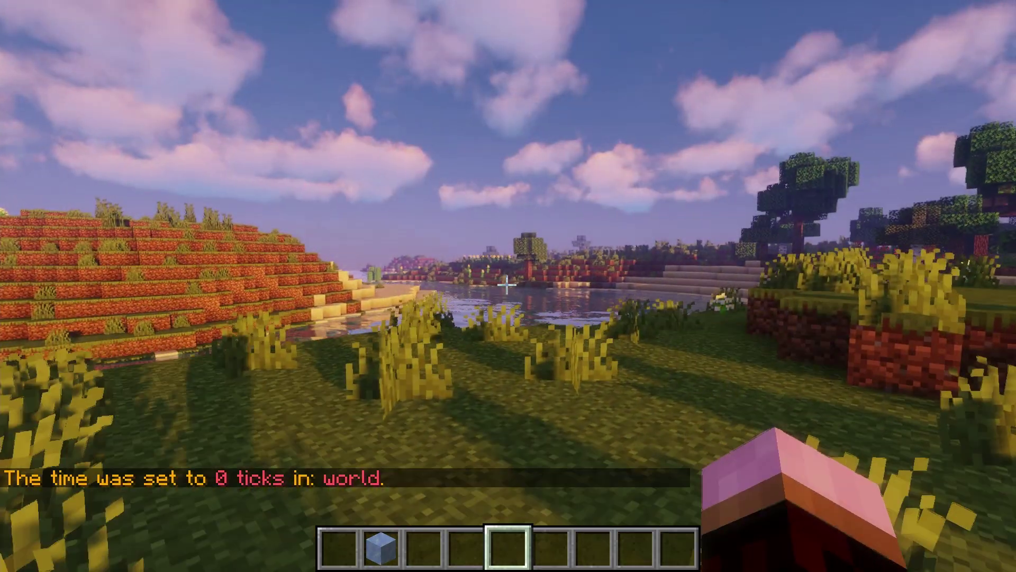
Browse the Essentials command suggestions: backup, balance, balancetop, ban.
key(w)
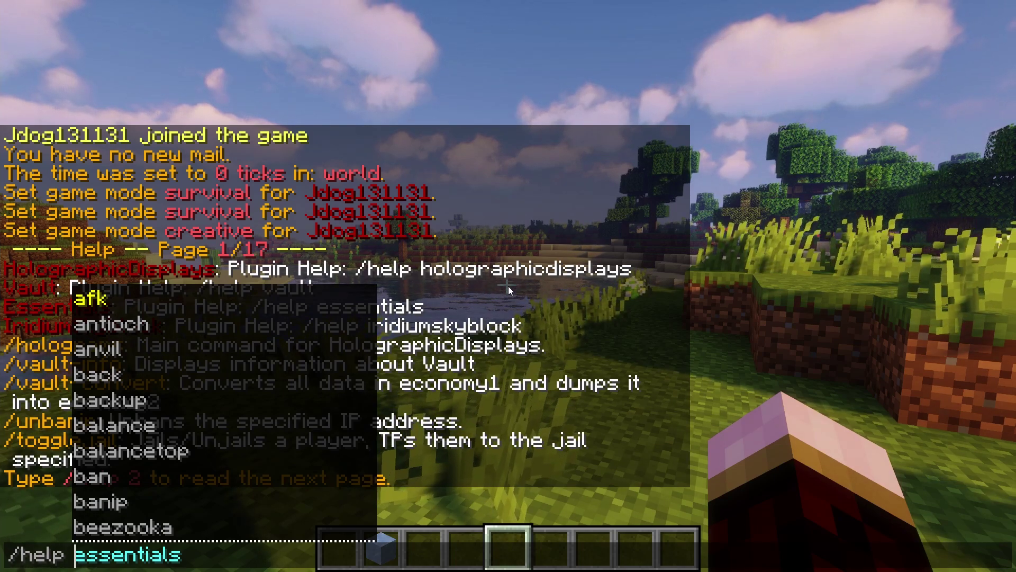
key(Down)
key(Down)
key(Down)
key(Down)
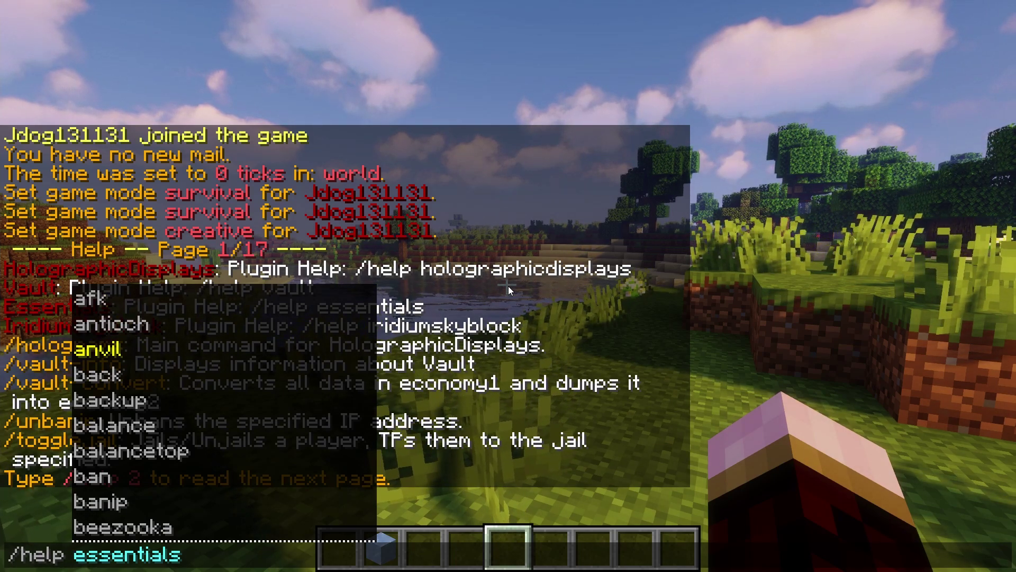
key(Down)
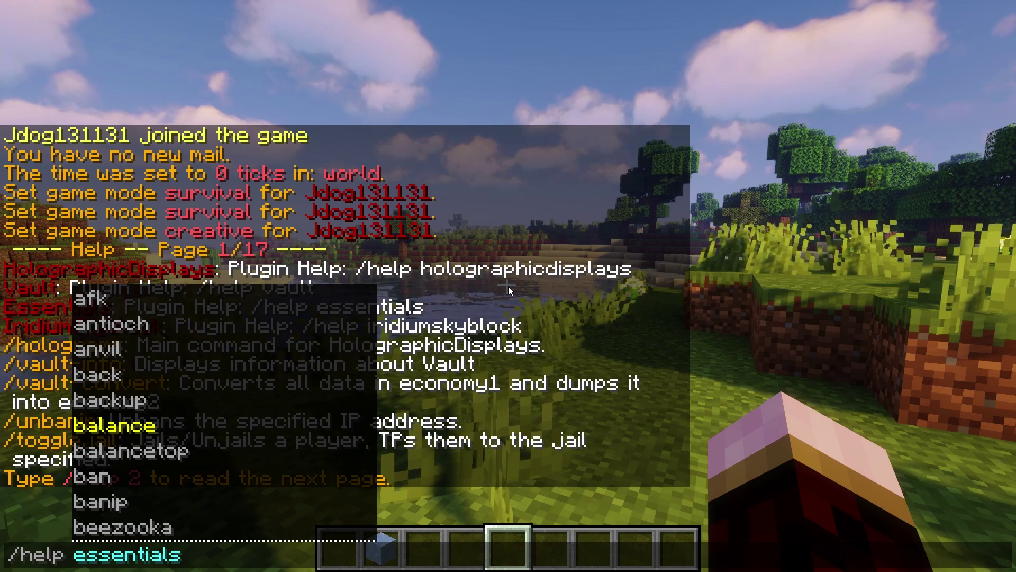
key(Up)
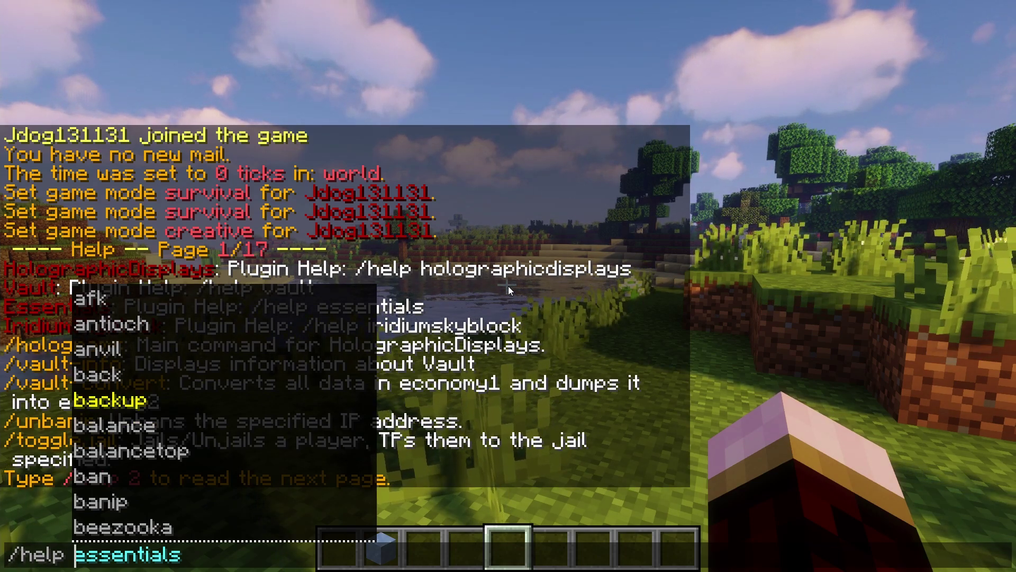
key(Down)
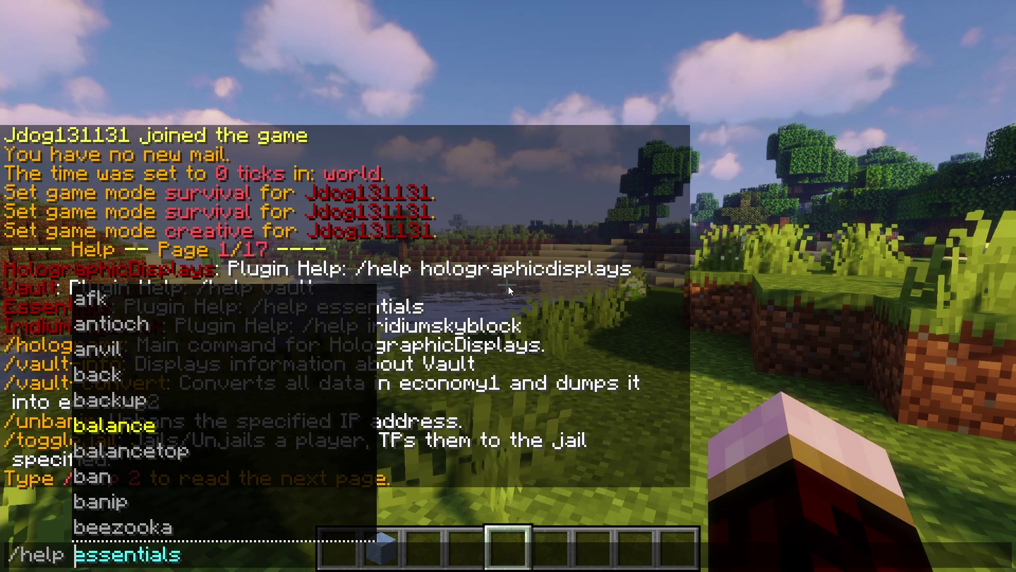
key(Down)
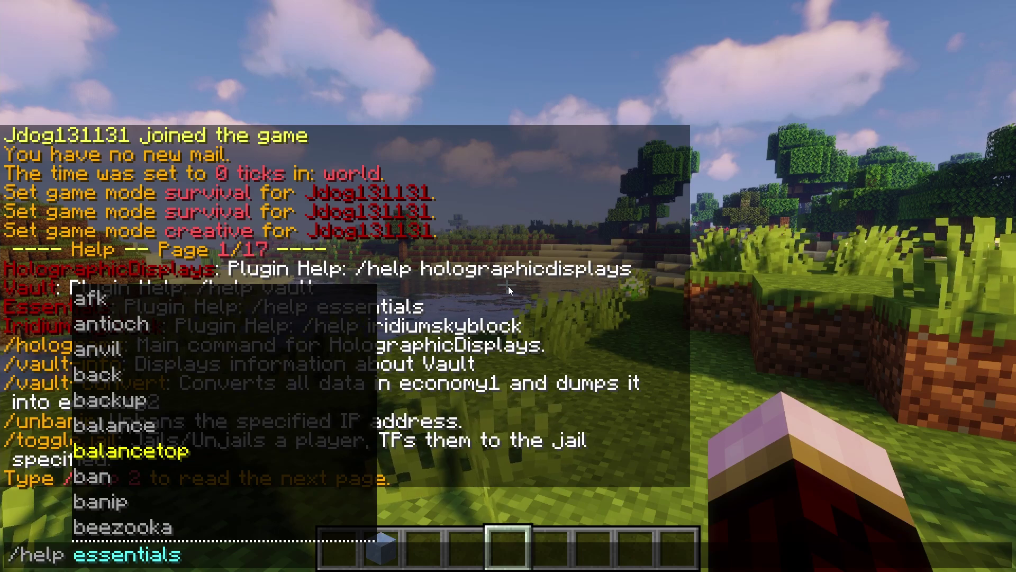
key(Down)
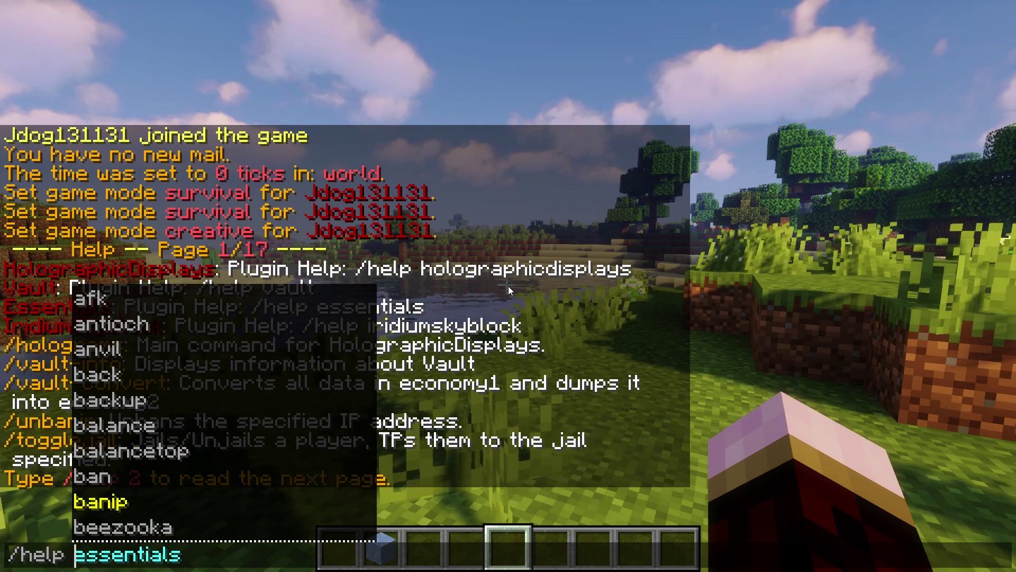
key(Down)
key(Down)
key(Up)
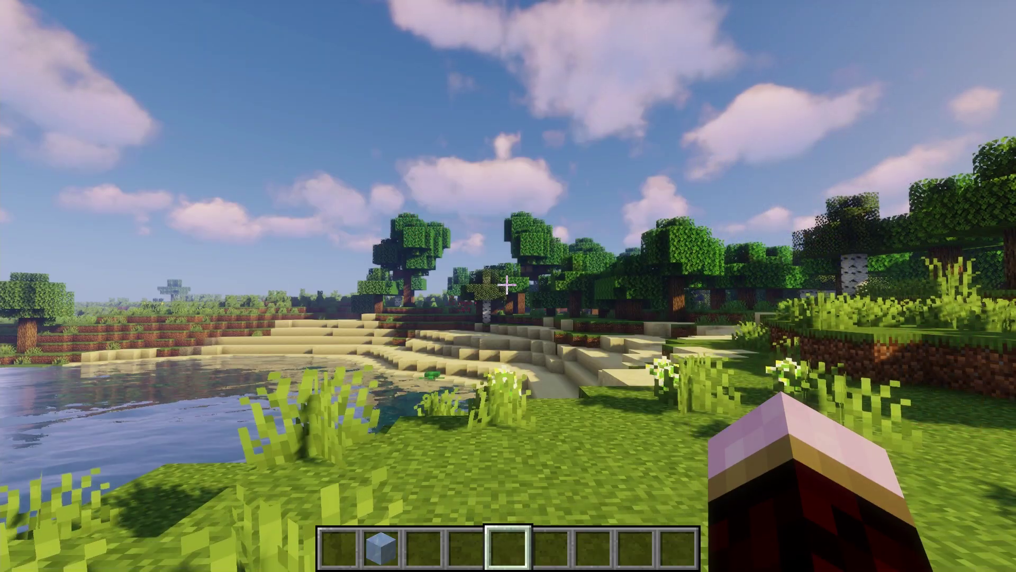
Check the player's balance with /balance, which shows $0.
key(w)
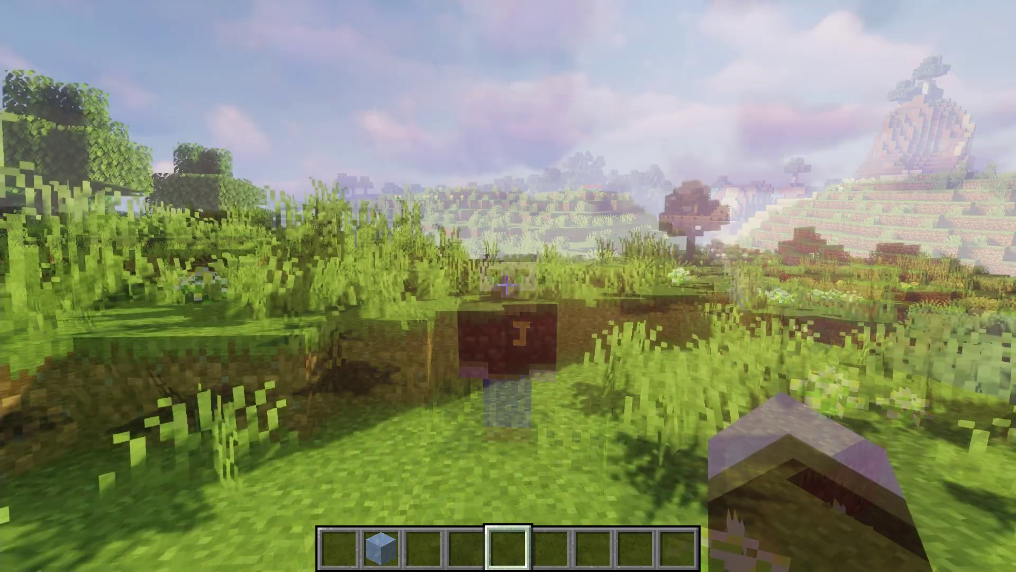
scroll(508, 285, up, 3)
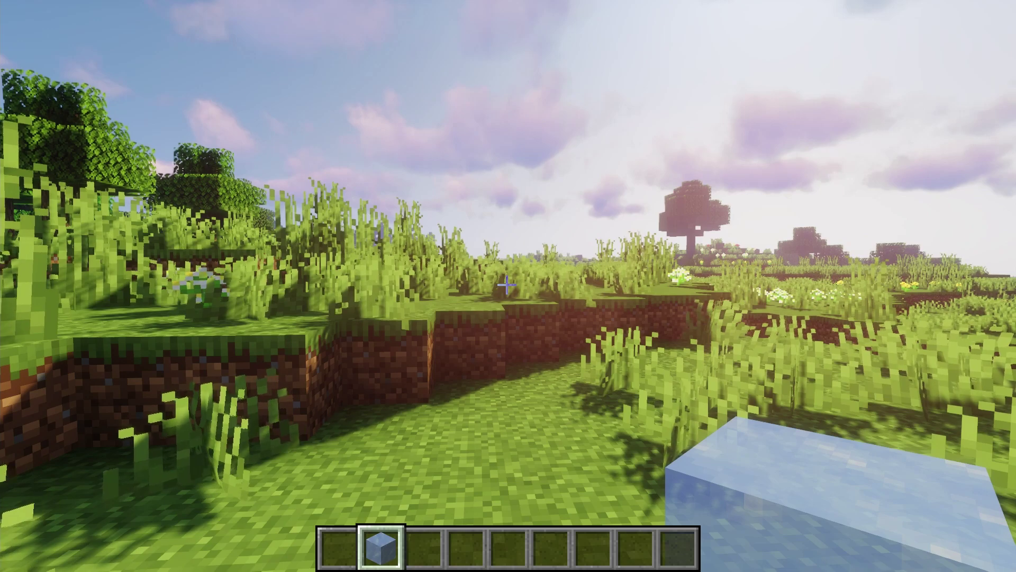
key(slash)
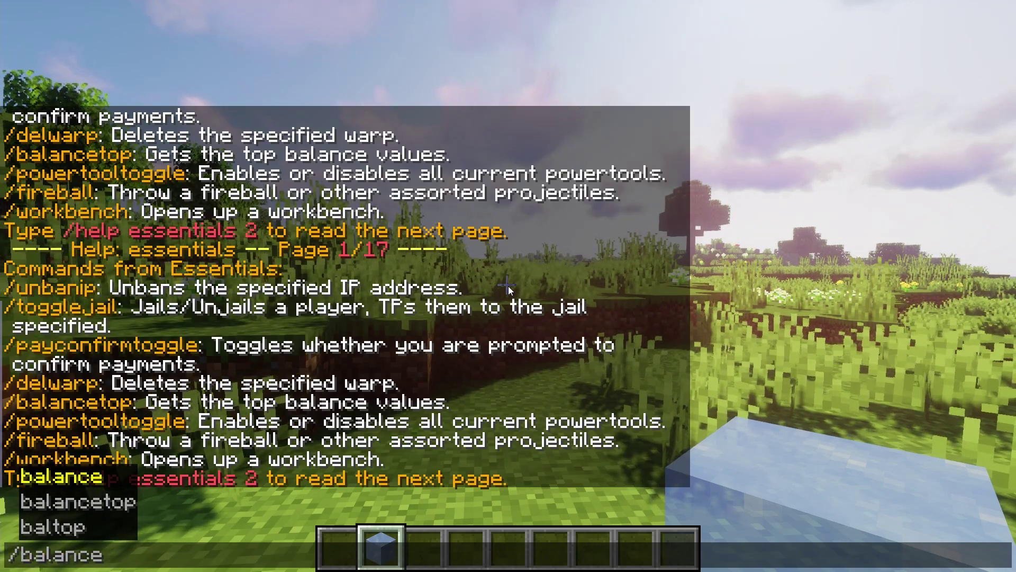
key(Return)
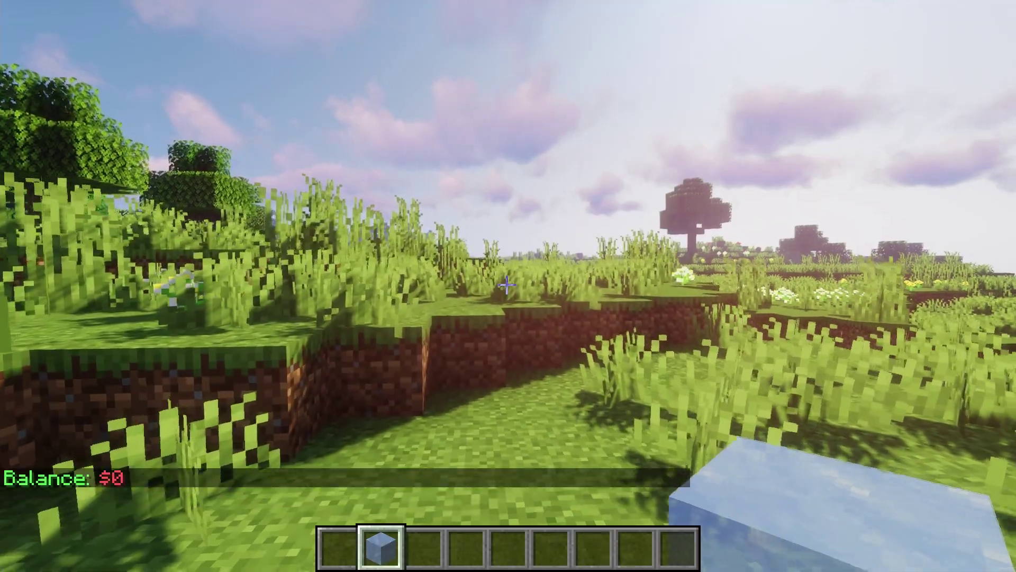
Try selling the held item with /sell hand.
key(slash)
text(sell)
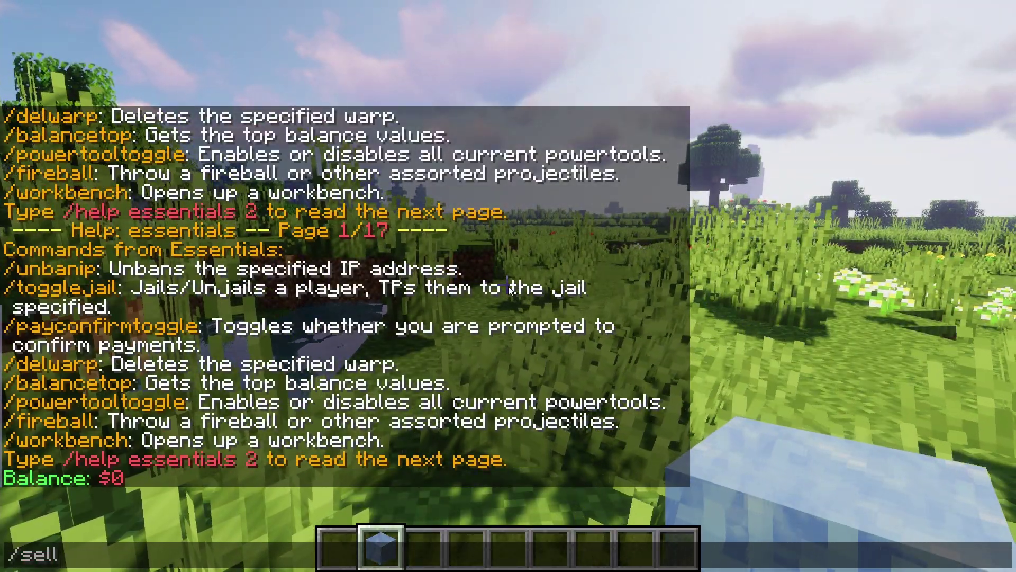
key(Tab)
key(Tab)
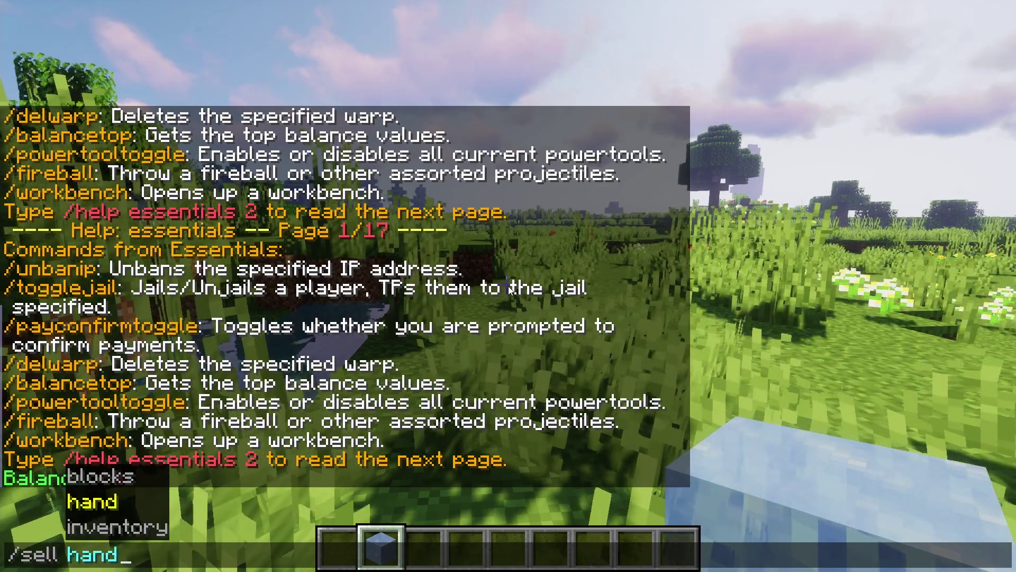
key(Return)
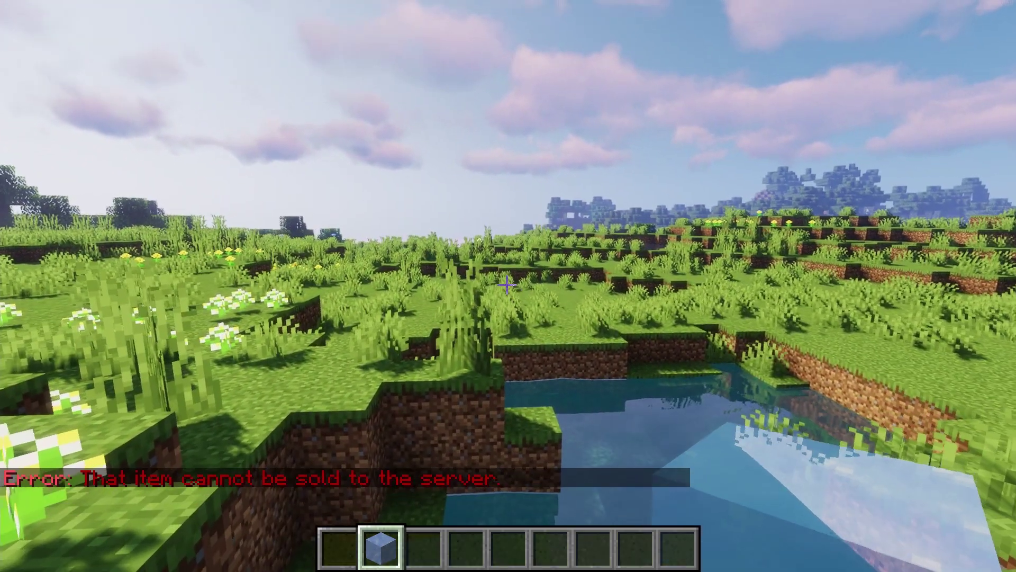
Set the held ice's worth to 20 with /setworth 20 and sell it for $20.
key(slash)
text(s)
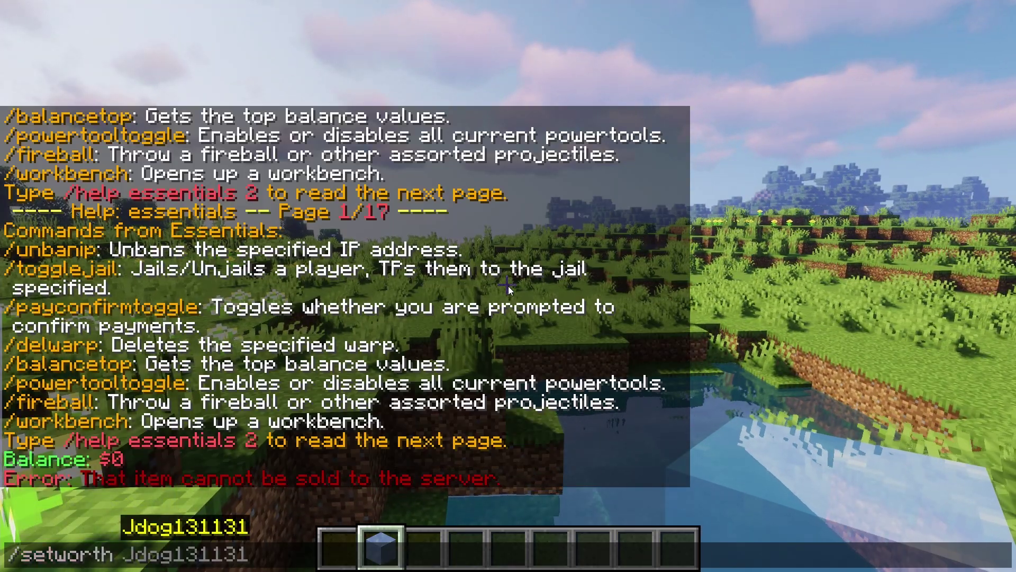
text(etworth 20)
key(Return)
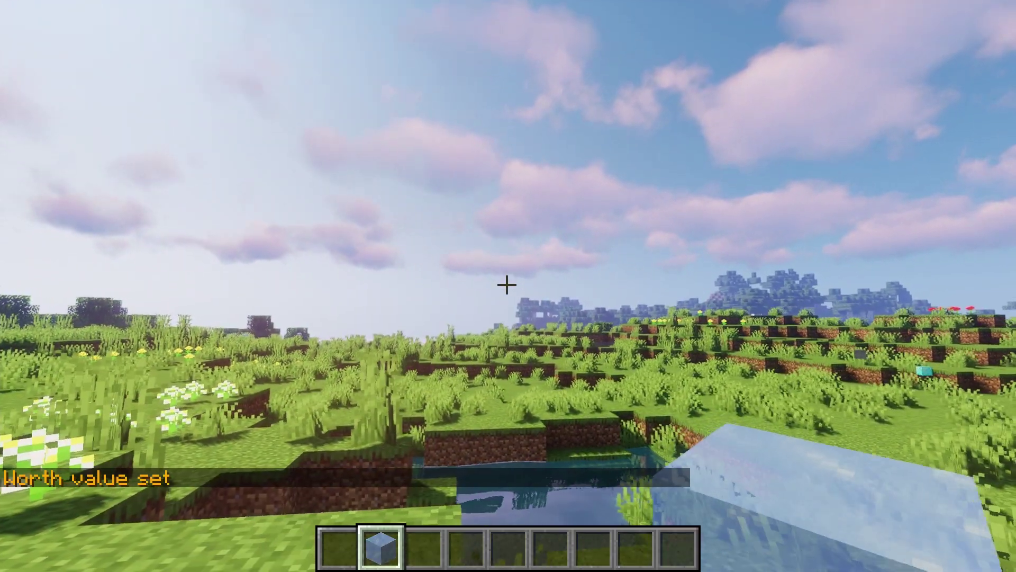
key(t)
key(Up)
key(Up)
key(Return)
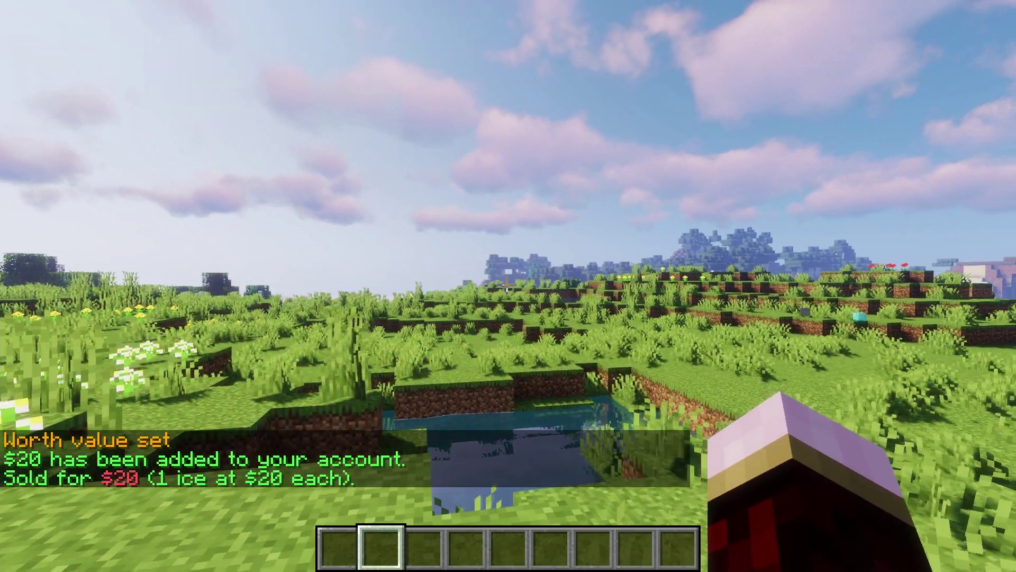
Send a $20 payment with /pay to the player's own account.
key(slash)
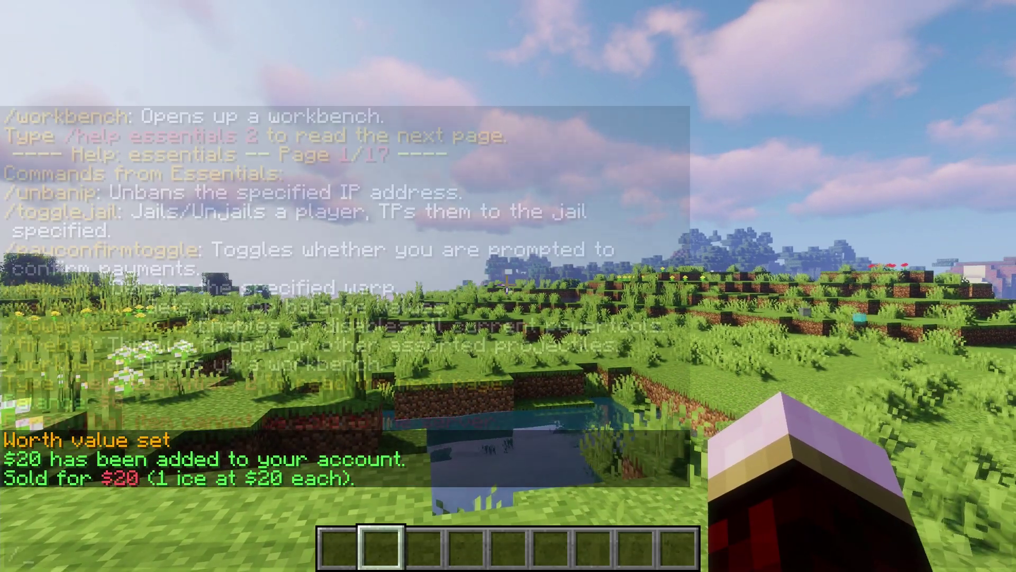
text(pay Jdog131131 20)
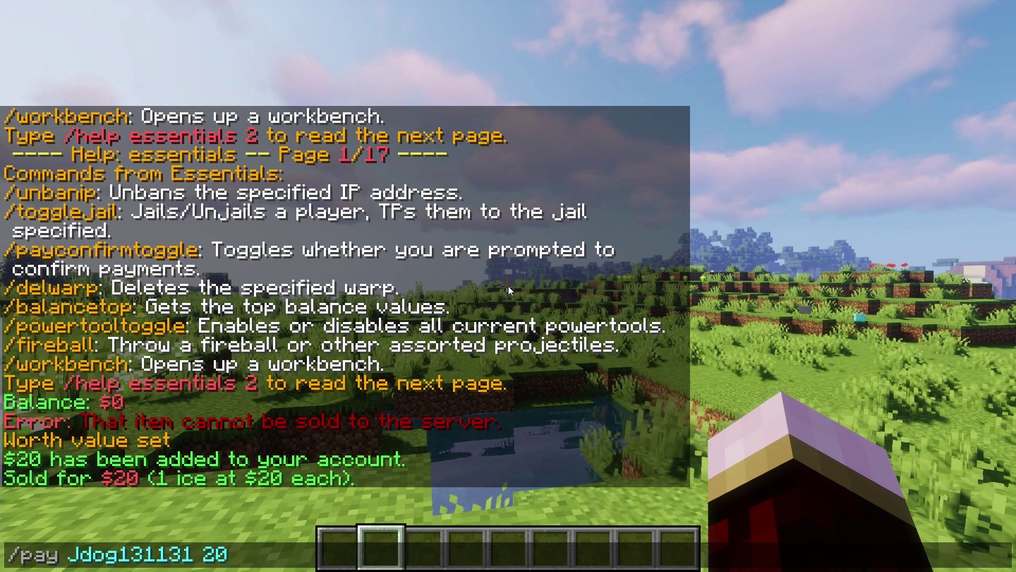
key(Return)
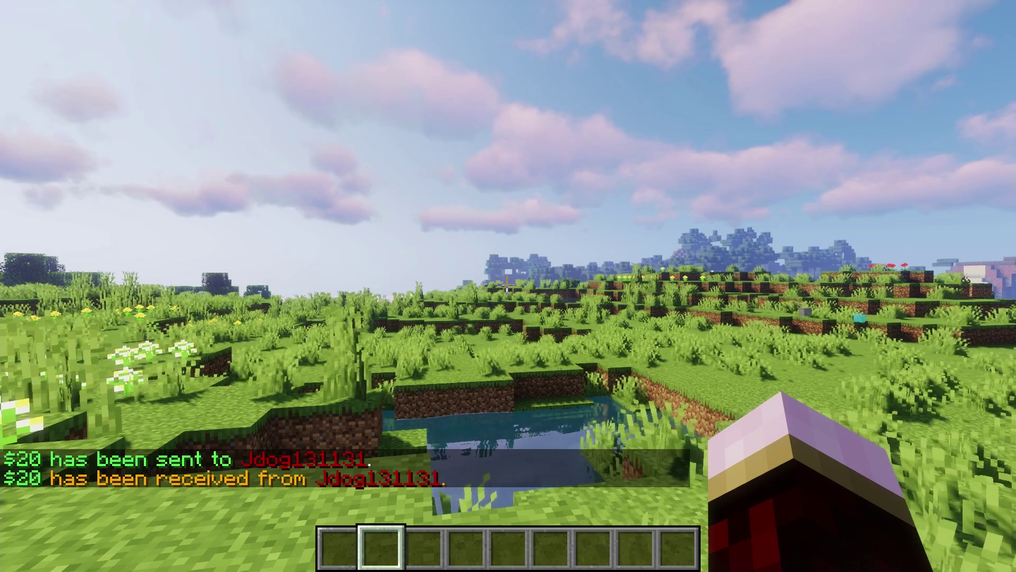